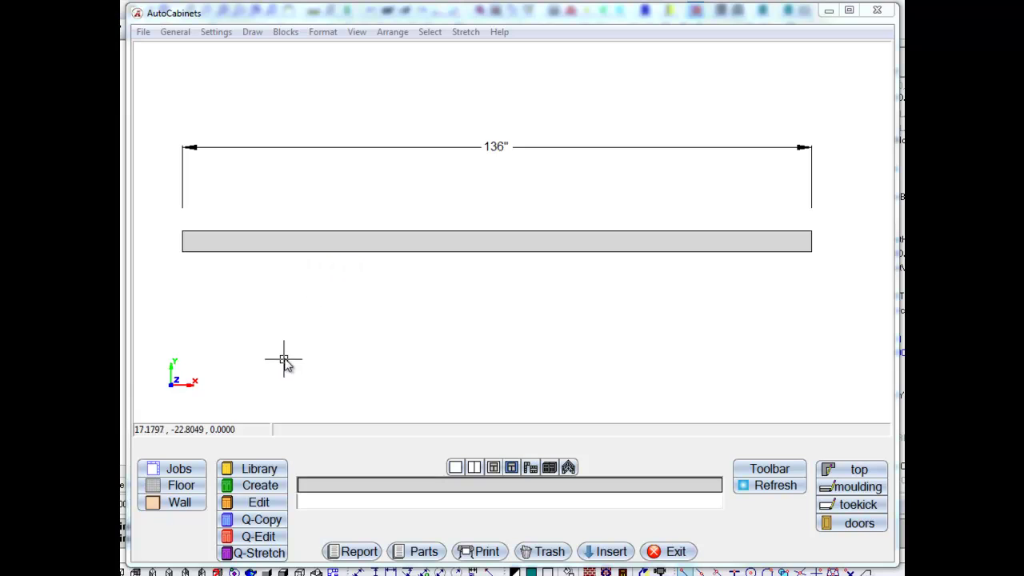
Preview the Commercial Base Cabinets '2 Drawer 2 Door' unit from the cabinet library
left_click(260, 469)
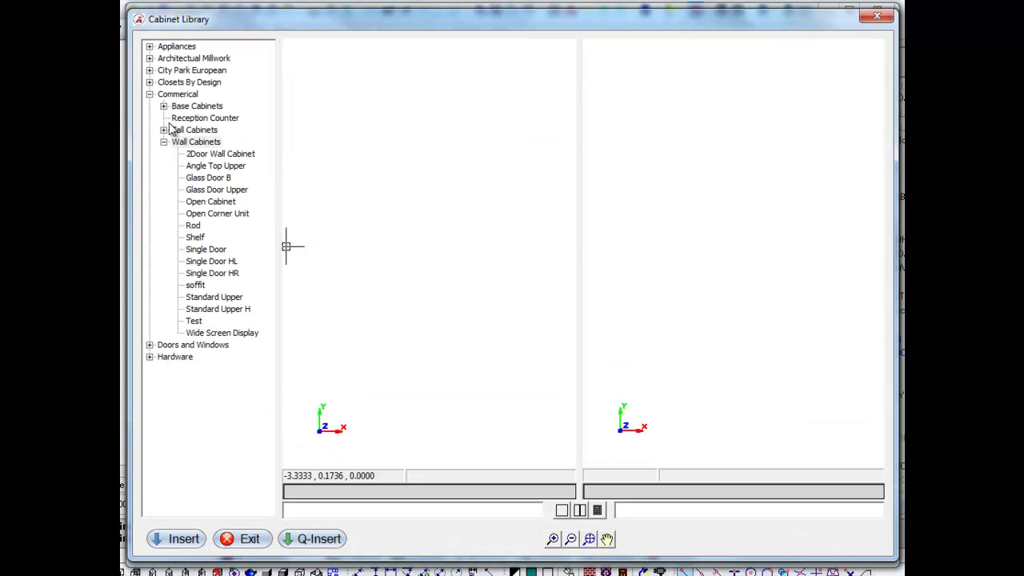
left_click(164, 107)
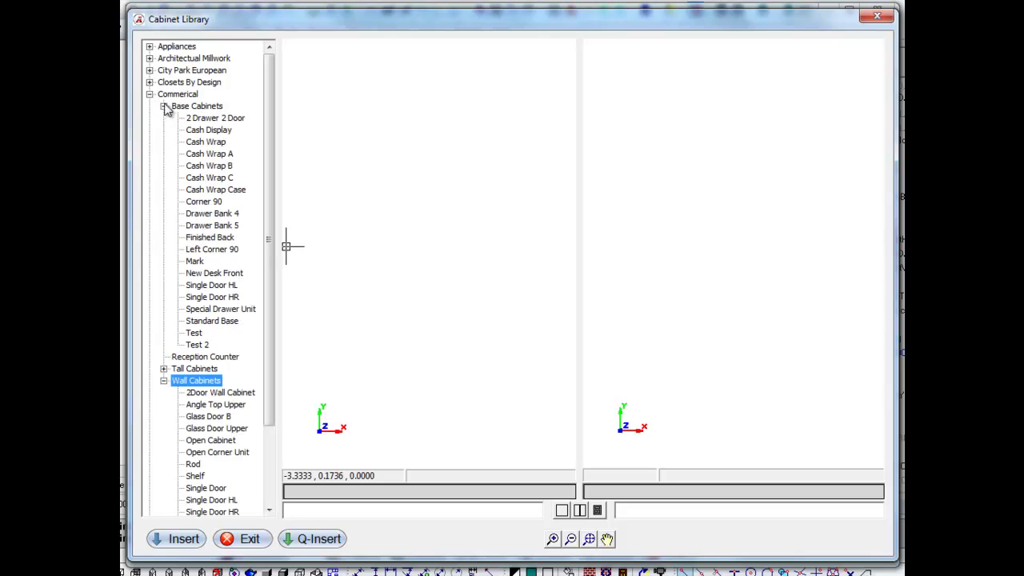
left_click(213, 118)
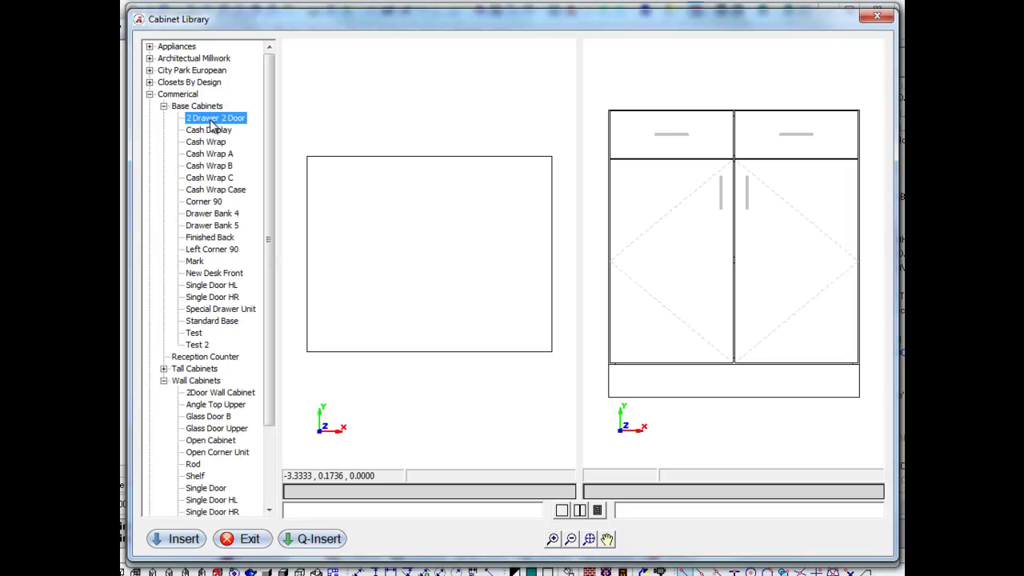
Insert four 33-inch Standard Base cabinets spanning the wall from its left end to its right end
left_click(184, 539)
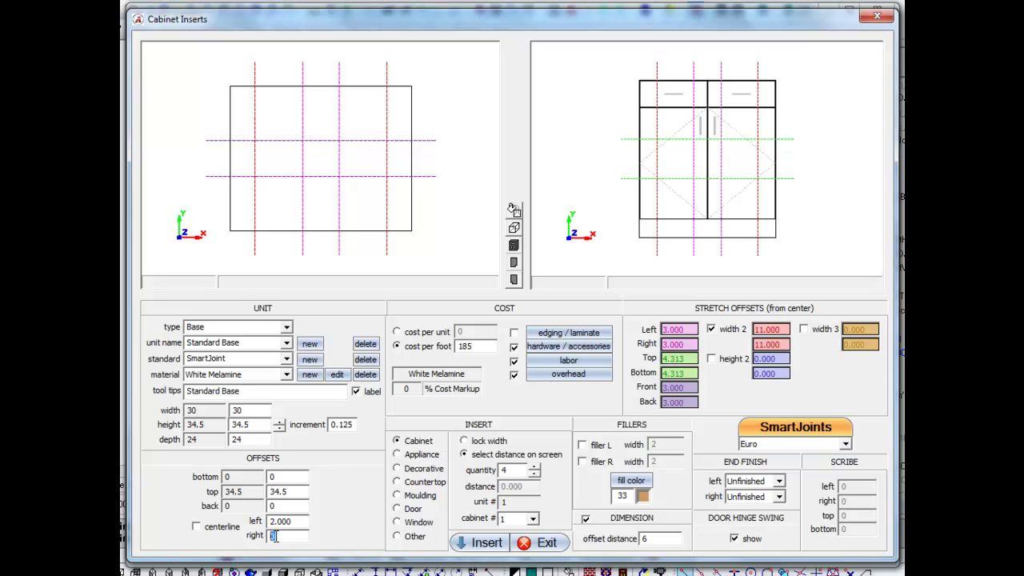
left_click(480, 544)
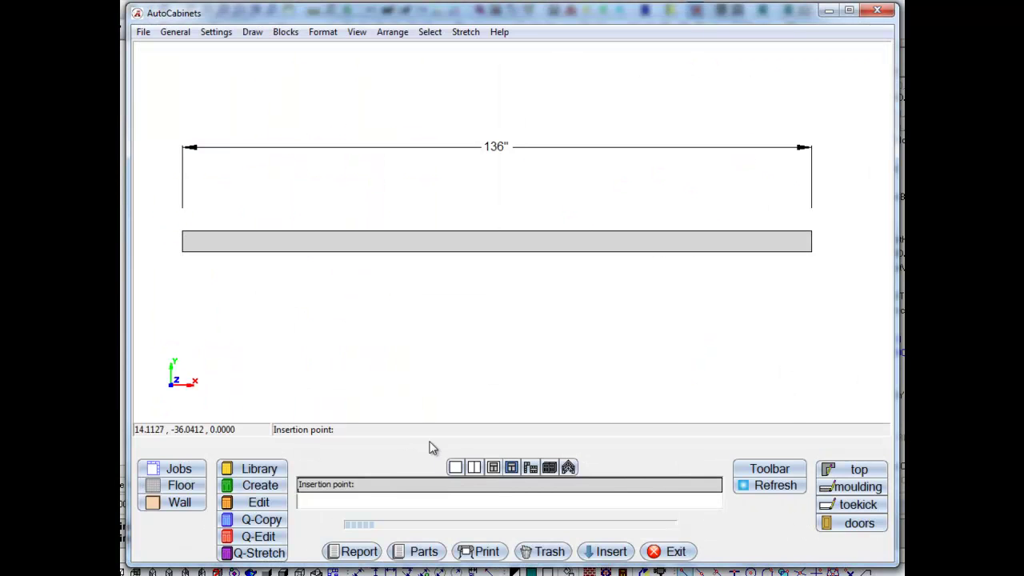
left_click(184, 255)
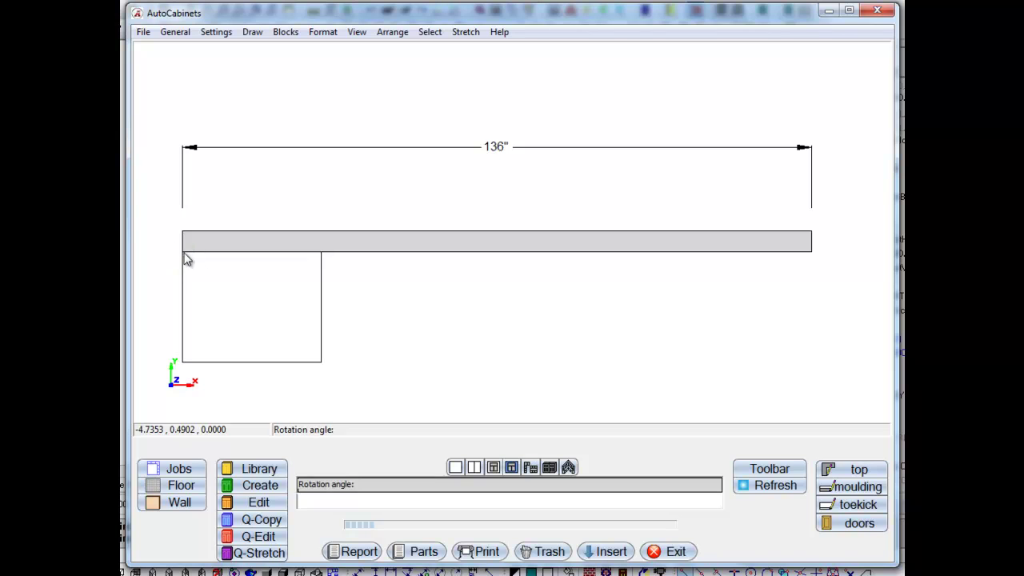
left_click(810, 251)
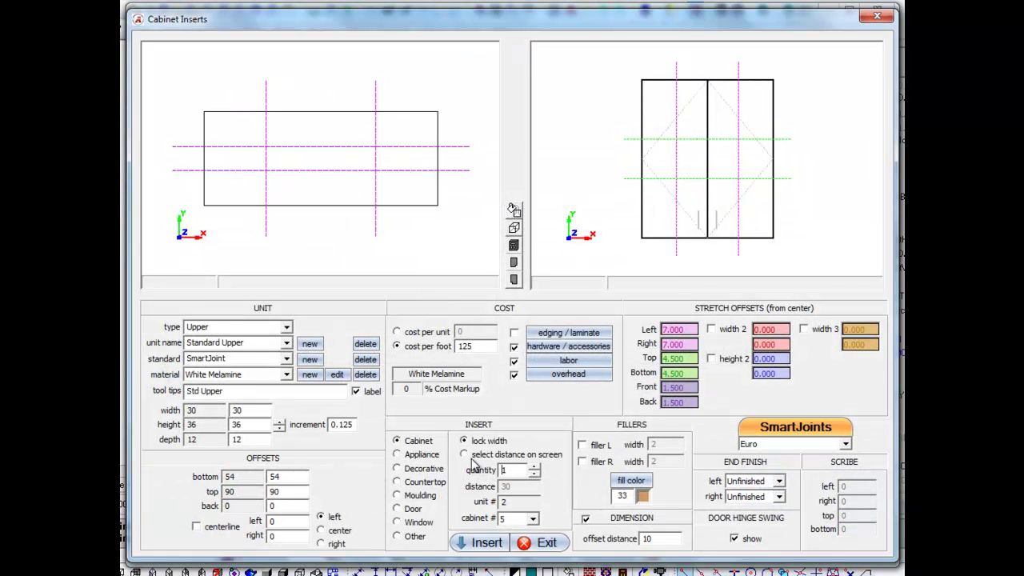
Place four 33-inch Std Upper cabinets between the wall's left and right ends
left_click(473, 454)
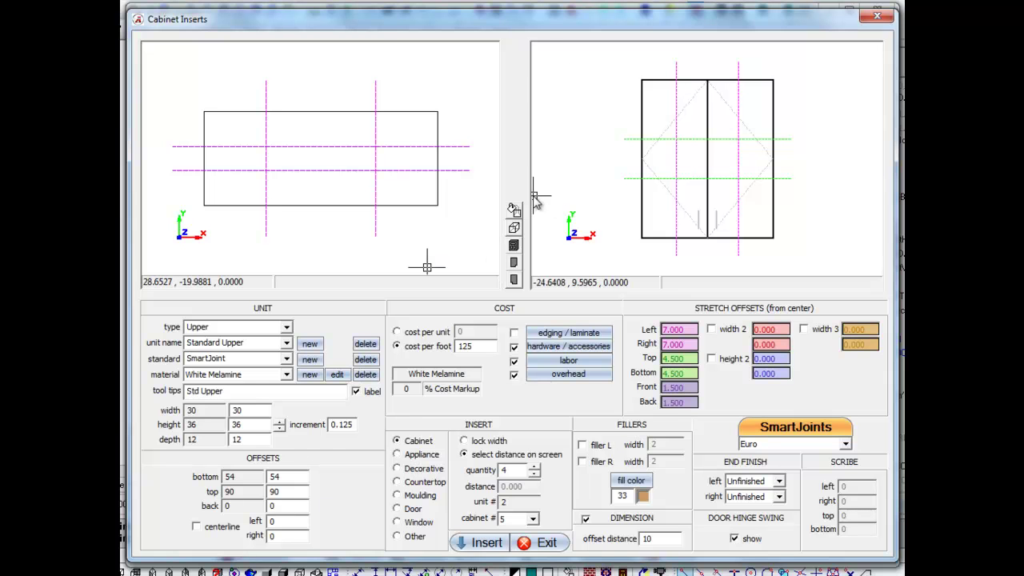
left_click(479, 542)
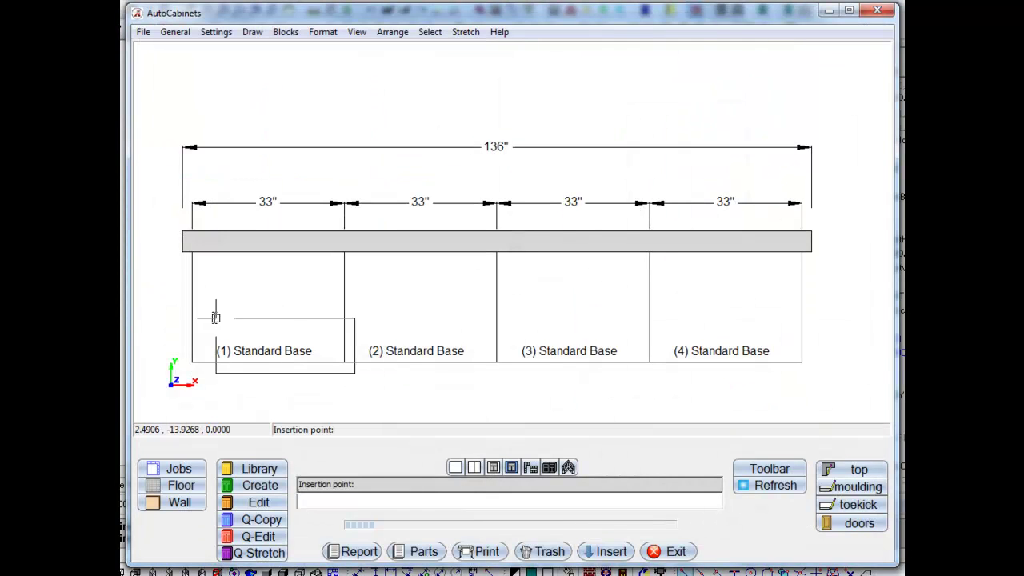
left_click(192, 251)
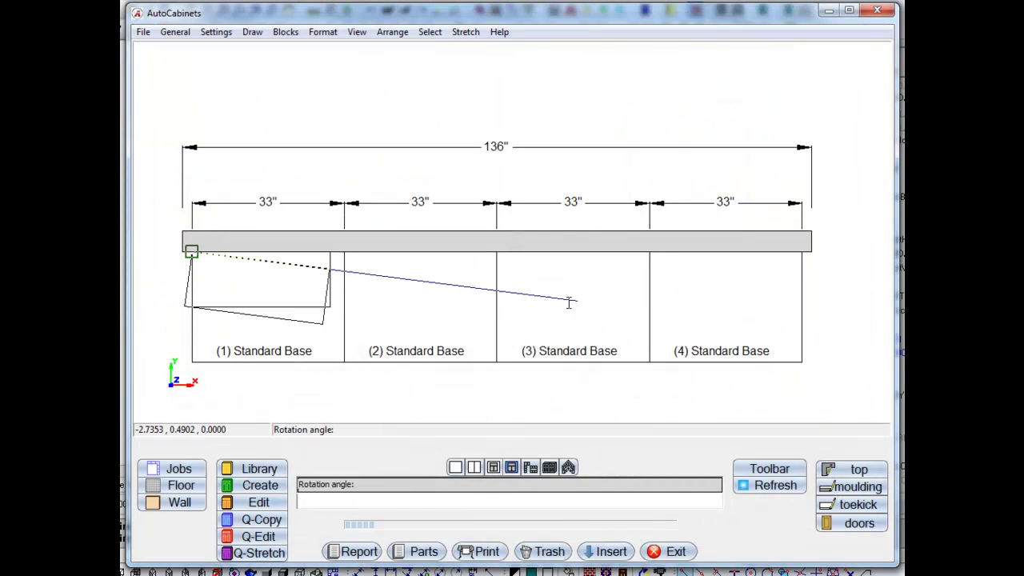
left_click(802, 251)
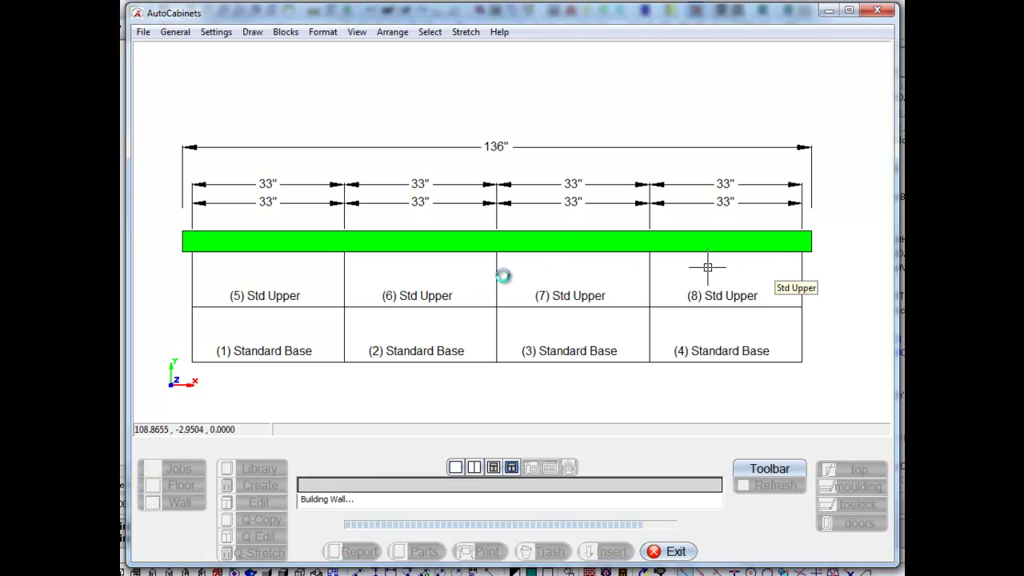
Switch between side-by-side, front elevation and plan views to check the upper cabinets
middle_click_drag(446, 273, 445, 235)
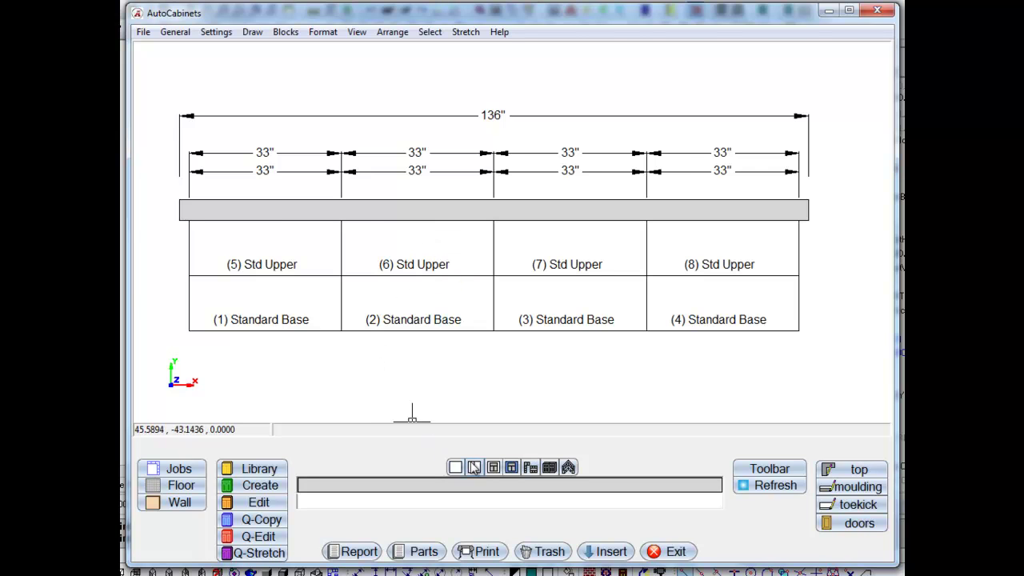
left_click(475, 467)
scroll(297, 272, "up", 3)
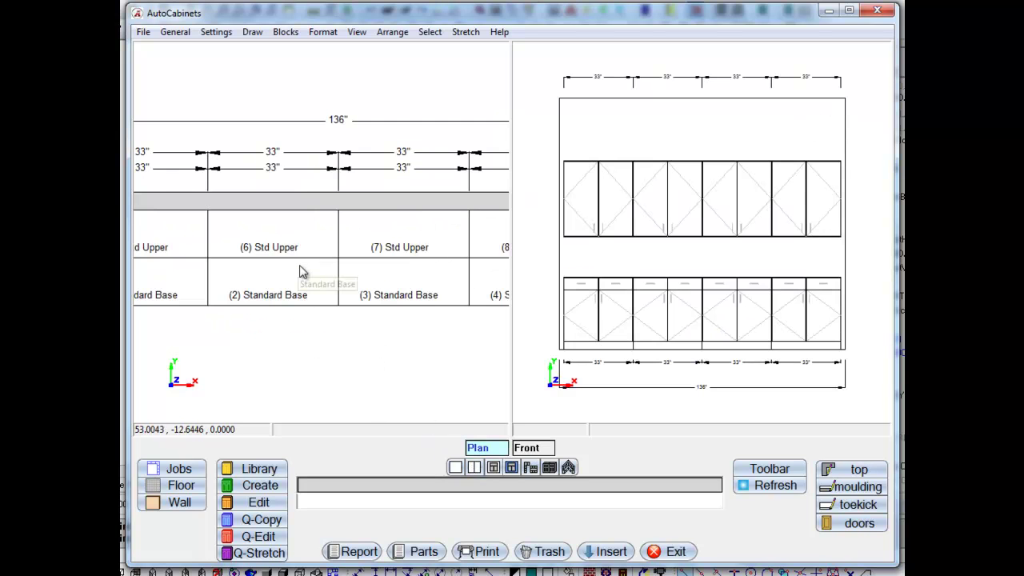
left_click(455, 467)
scroll(526, 264, "up", 6)
scroll(526, 265, "down", 1)
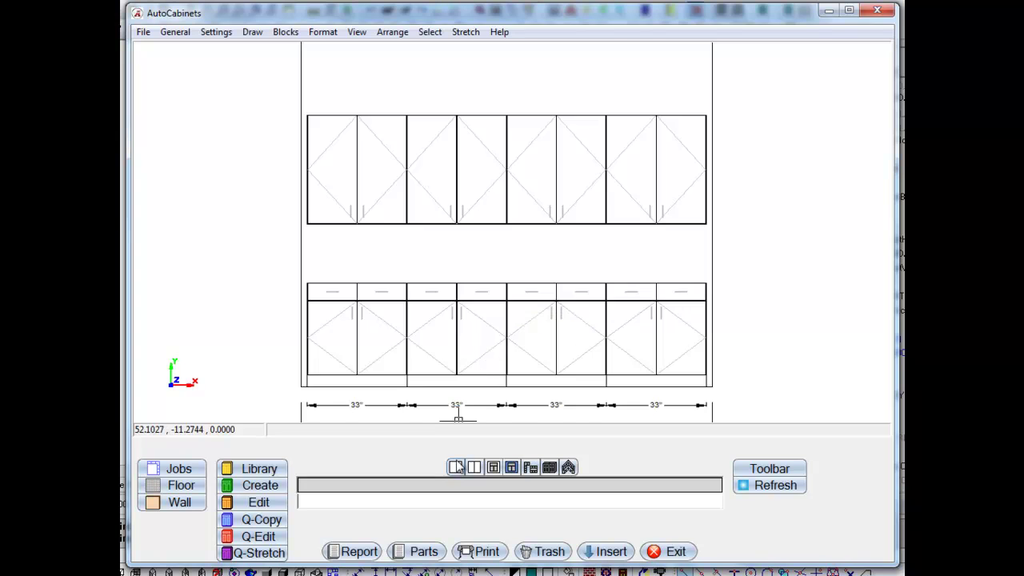
left_click(455, 468)
scroll(512, 252, "up", 2)
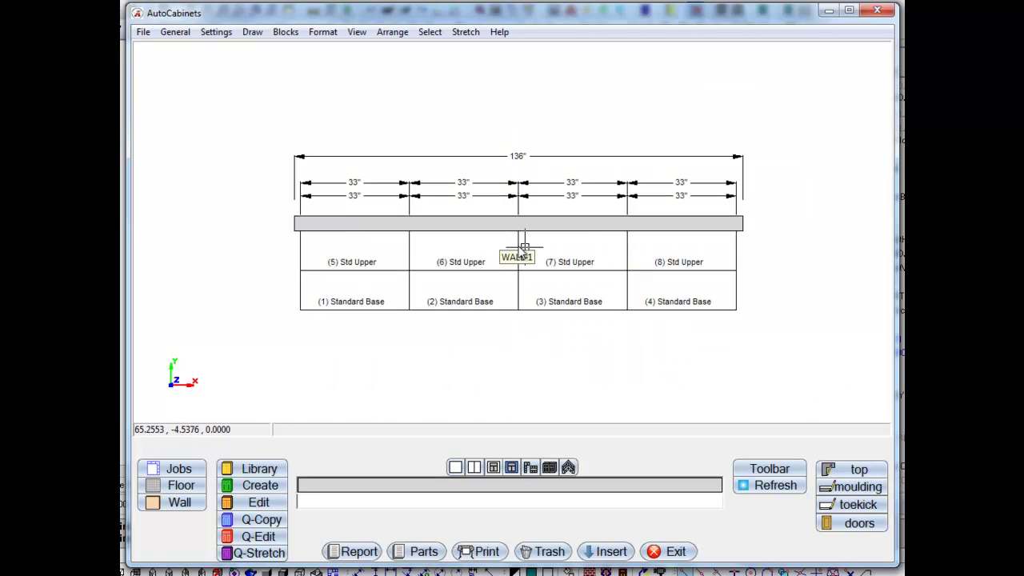
Draw the blue laminate countertop along the wall, offset to the cabinet side
left_click(857, 469)
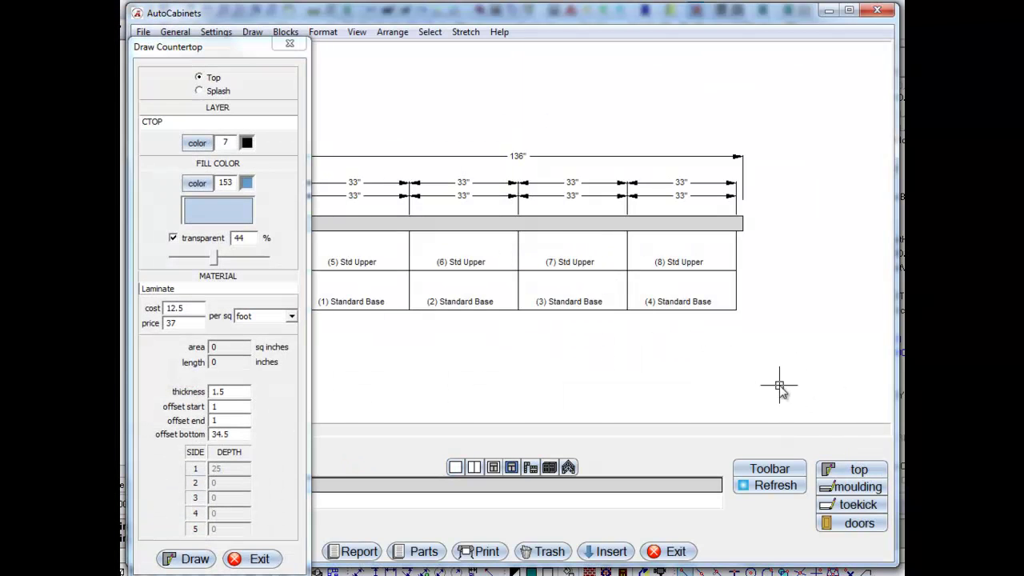
mouse_move(246, 54)
left_mouse_down()
mouse_move(694, 54)
mouse_move(861, 37)
left_mouse_up()
middle_click_drag(576, 215, 461, 223)
left_click_drag(830, 37, 776, 27)
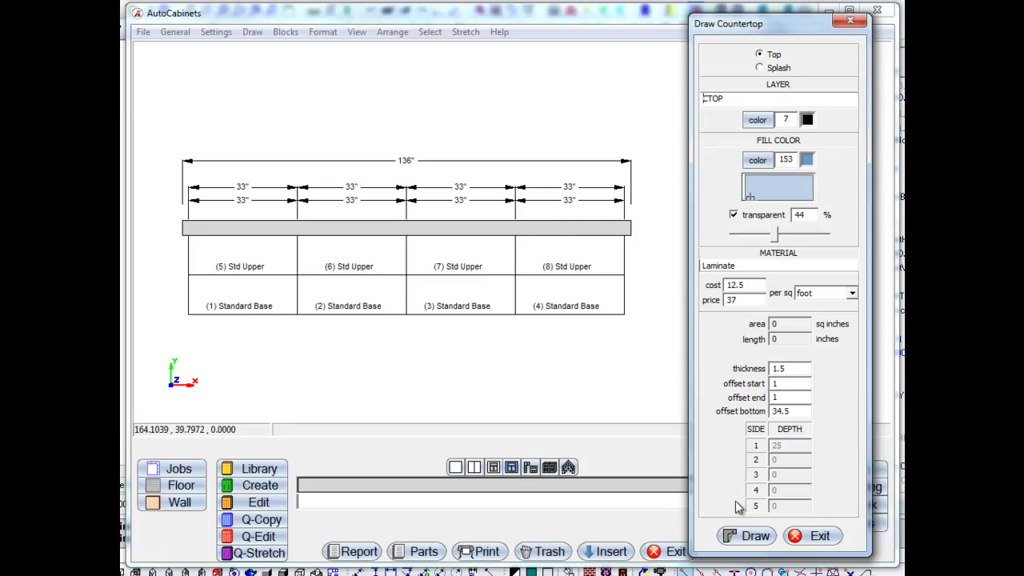
left_click(748, 540)
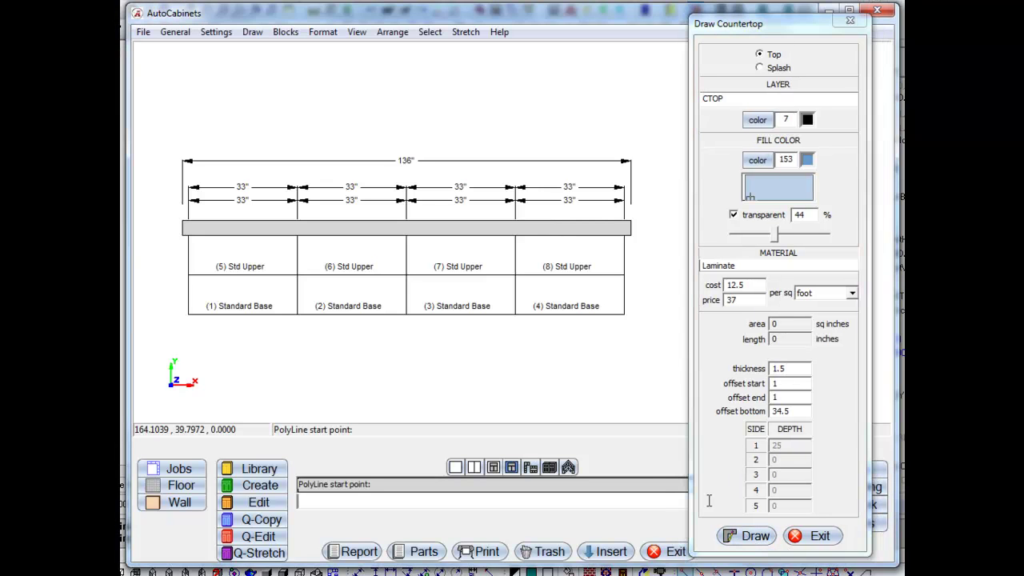
left_click(186, 227)
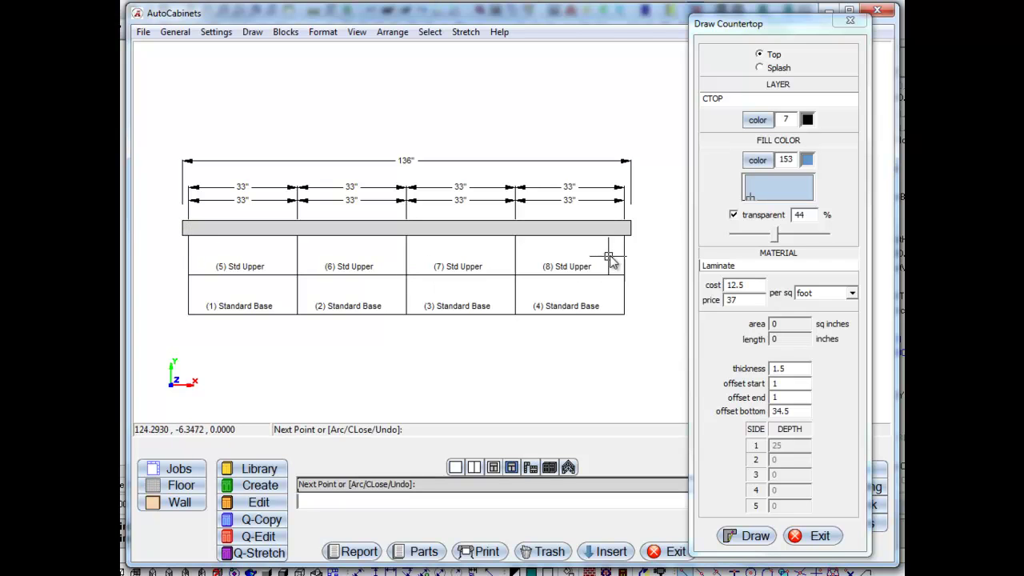
left_click(628, 229)
key("Return")
left_click(591, 357)
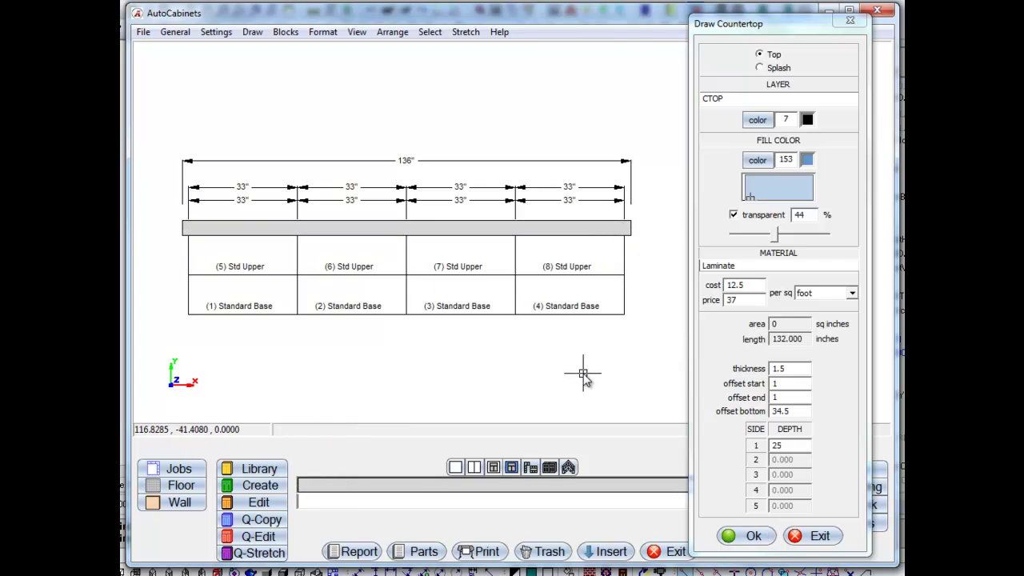
left_click(750, 535)
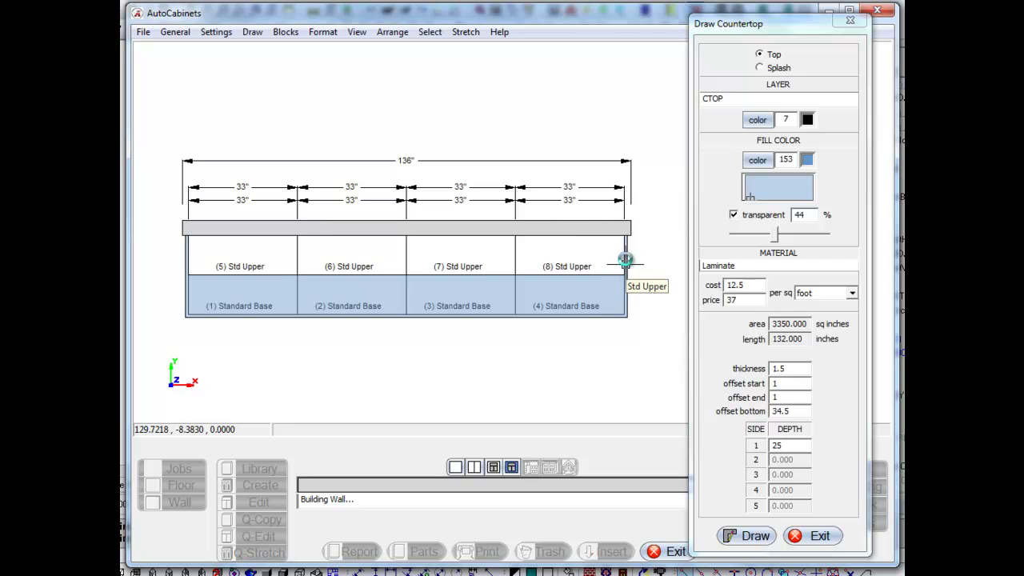
scroll(625, 236, "up", 3)
scroll(625, 236, "down", 3)
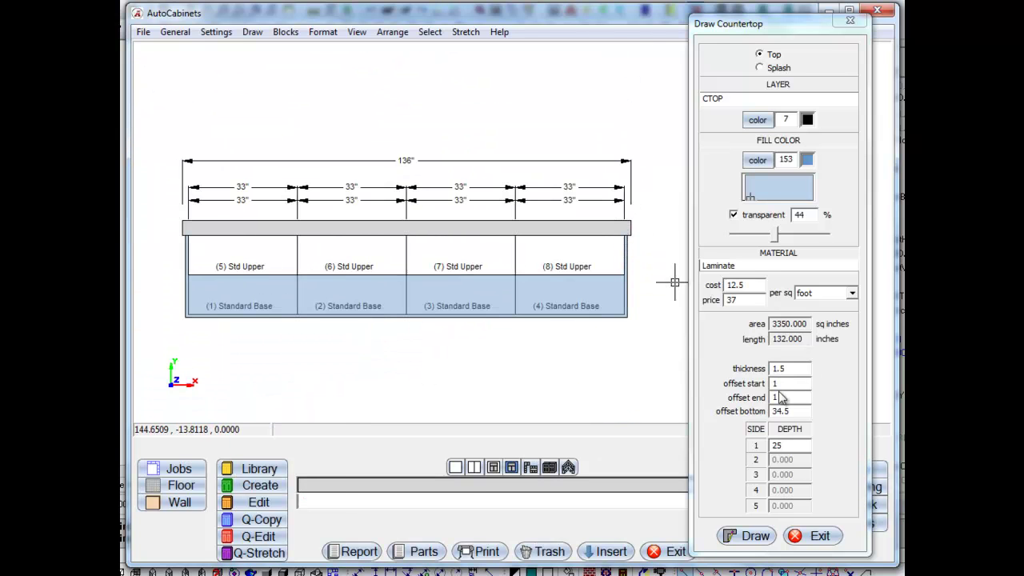
Add a 4-inch-high laminate backsplash along the wall and close the countertop dialog
left_click(760, 68)
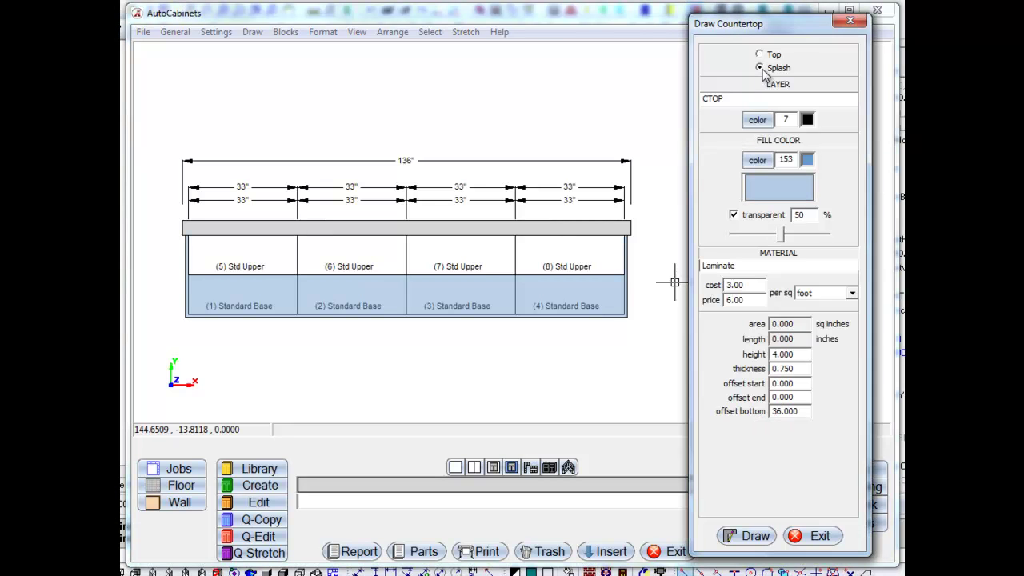
left_click(752, 536)
scroll(186, 232, "up", 3)
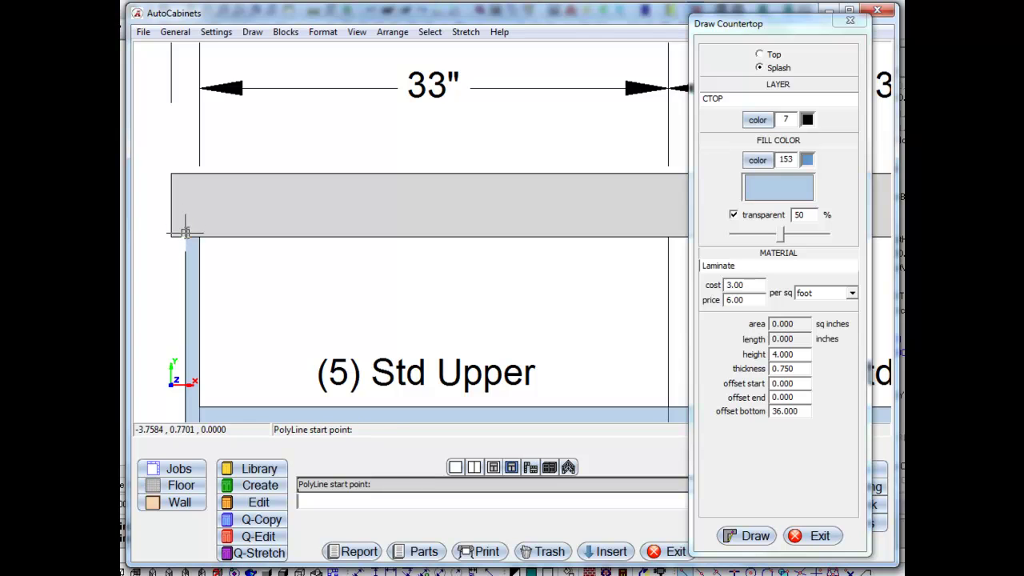
left_click(185, 236)
scroll(220, 248, "down", 3)
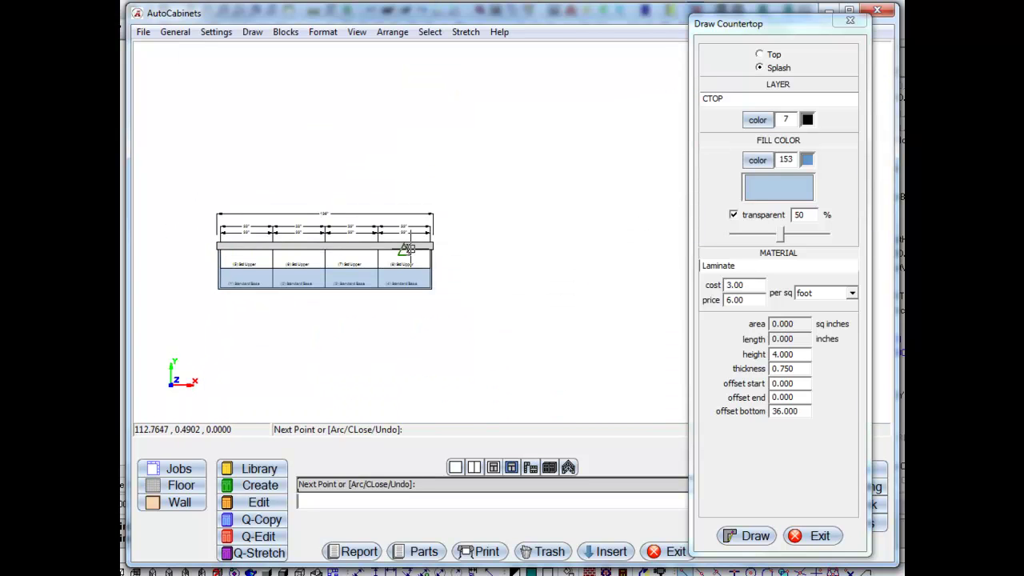
scroll(429, 250, "up", 3)
left_click(431, 245)
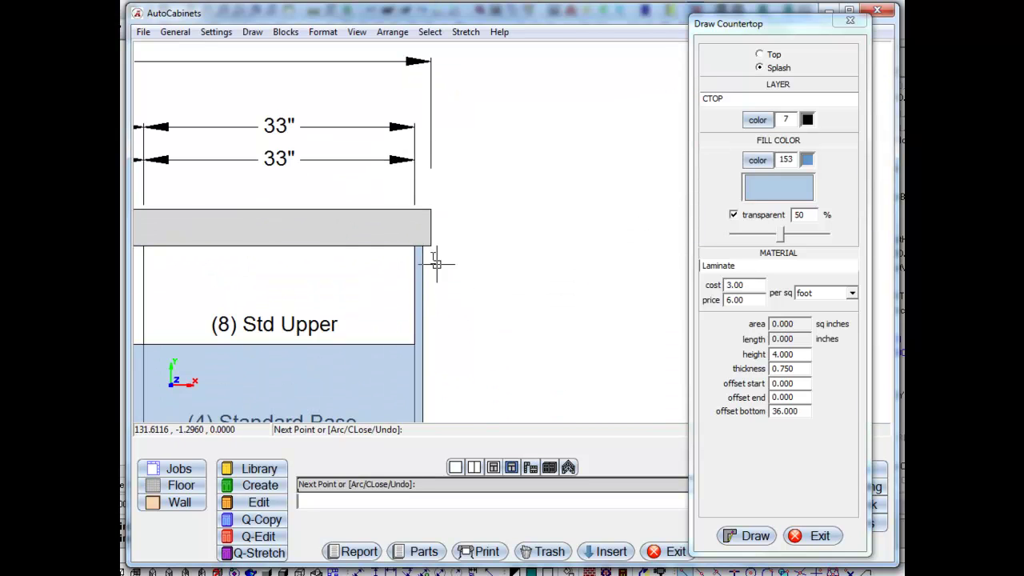
key("Return")
scroll(472, 301, "down", 3)
left_click(462, 339)
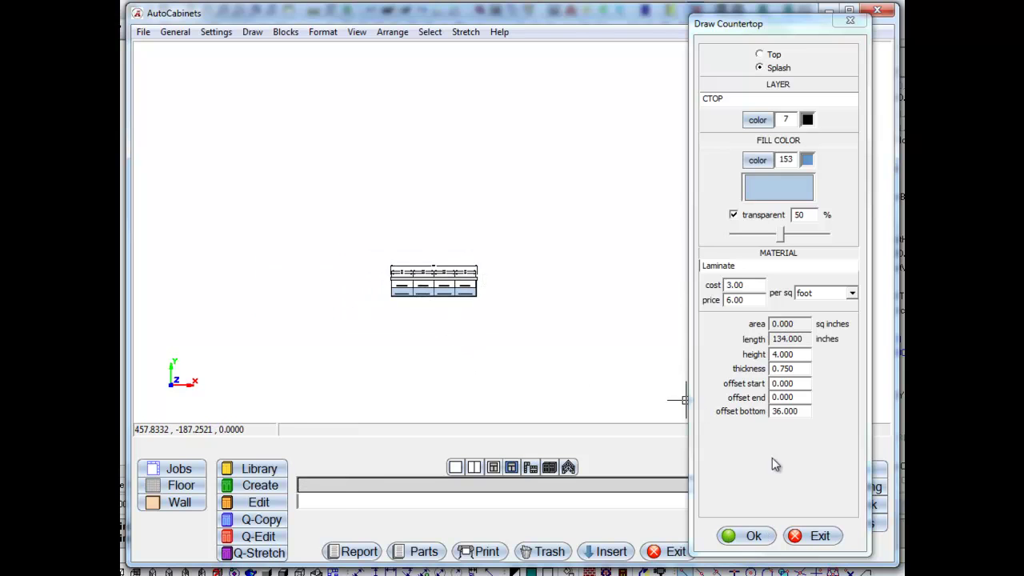
left_click(755, 536)
scroll(441, 288, "up", 4)
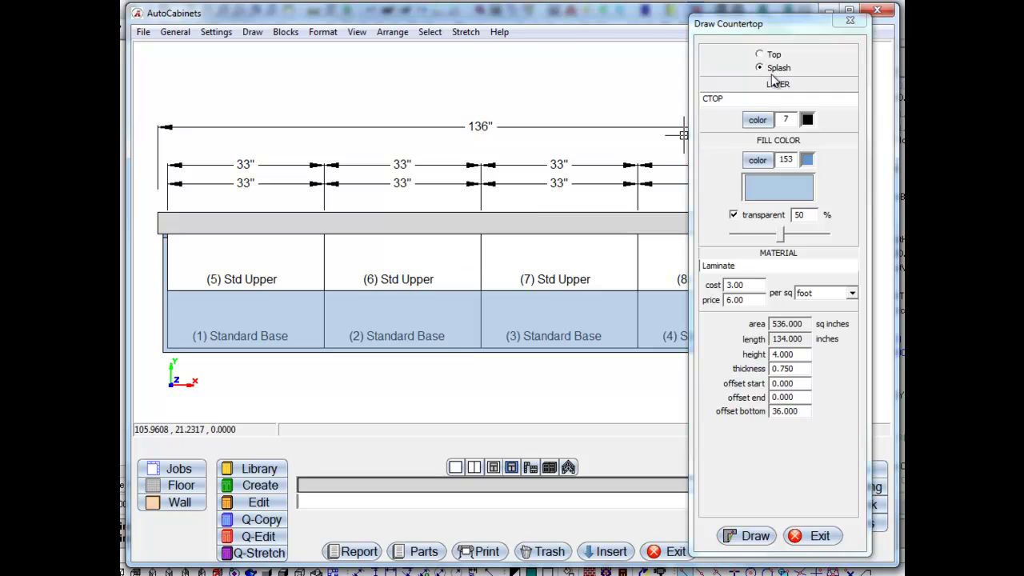
left_click(849, 21)
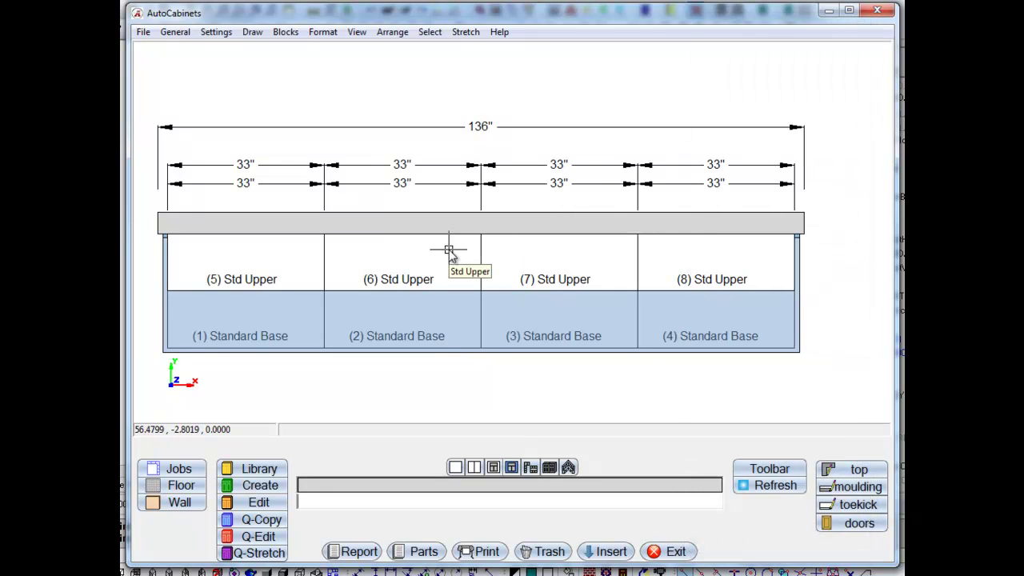
Show the front elevation beside the plan in Master Plan View with detailed cabinet outlines
middle_click_drag(449, 251, 466, 254)
left_click(493, 468)
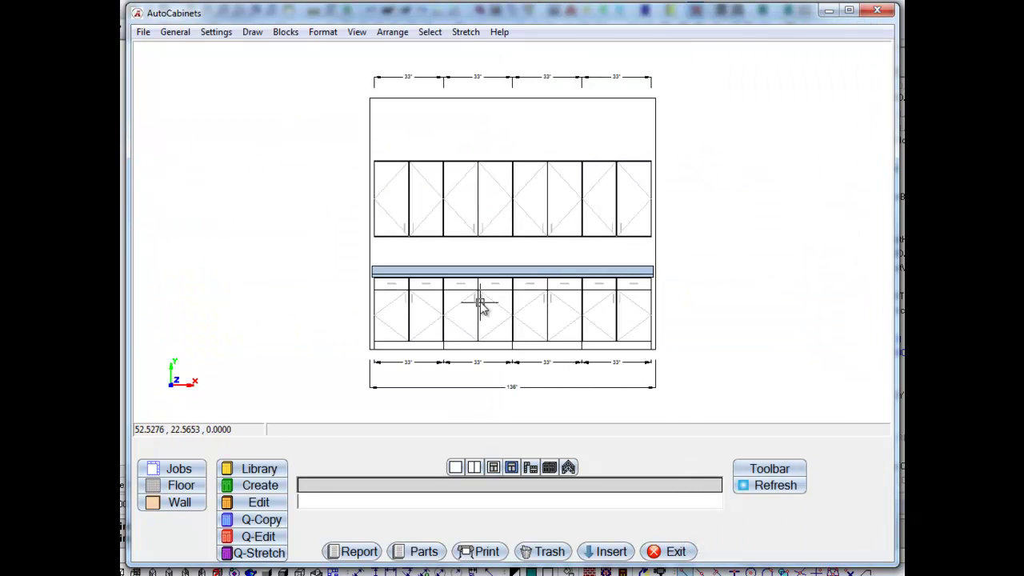
scroll(480, 302, "up", 3)
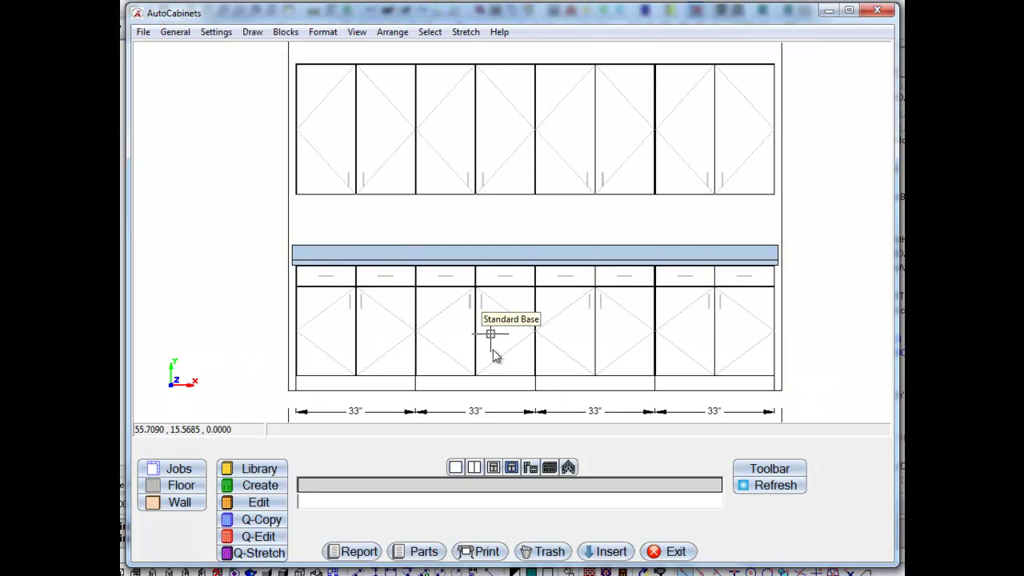
left_click(531, 468)
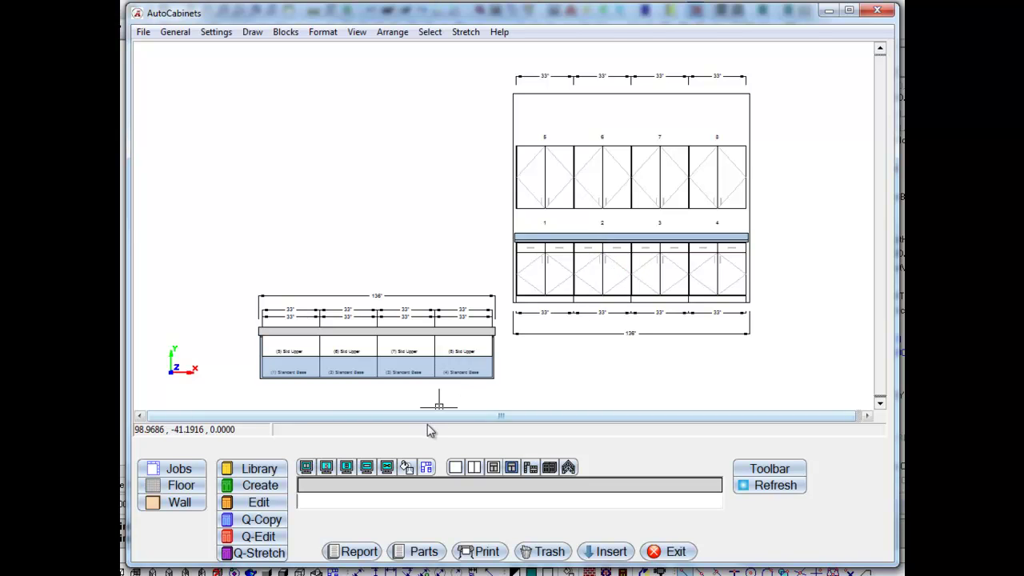
left_click(407, 467)
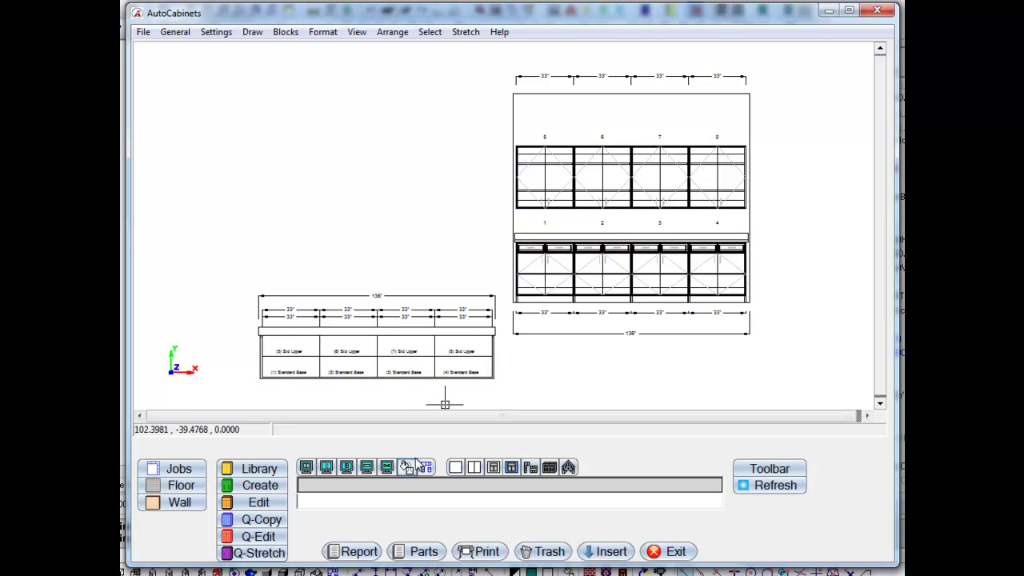
scroll(613, 222, "up", 3)
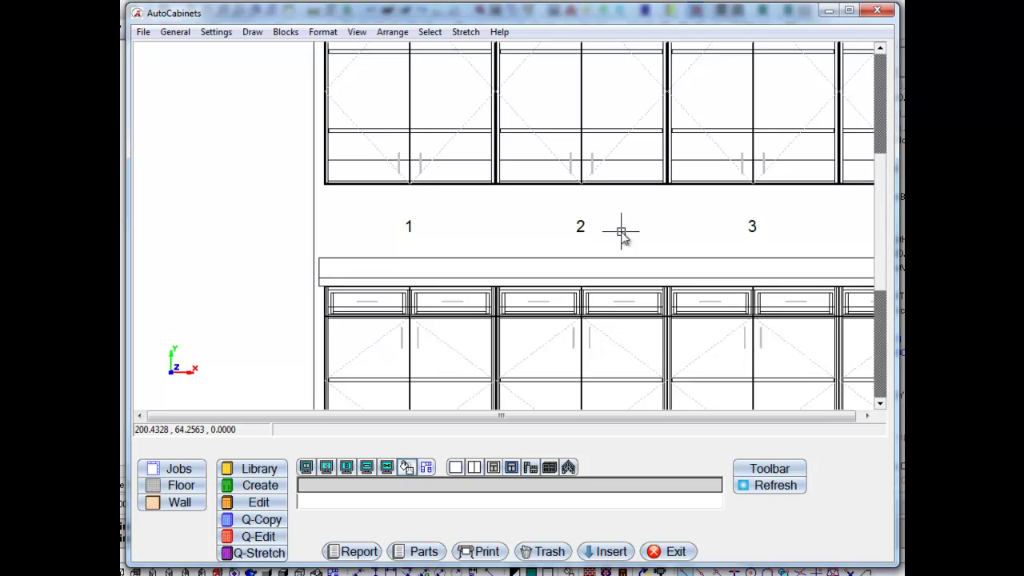
scroll(623, 234, "down", 4)
scroll(599, 258, "up", 2)
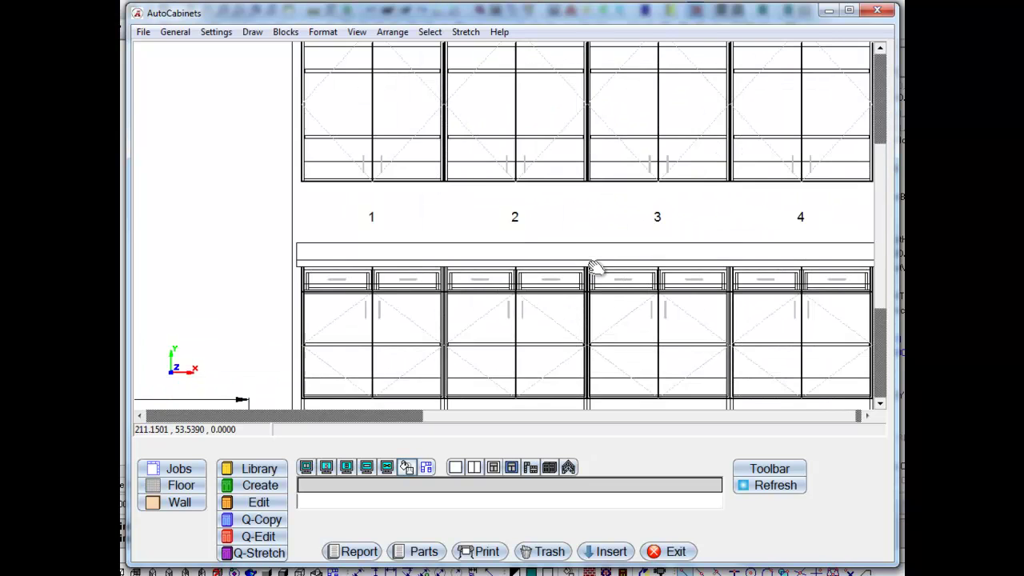
scroll(573, 270, "down", 3)
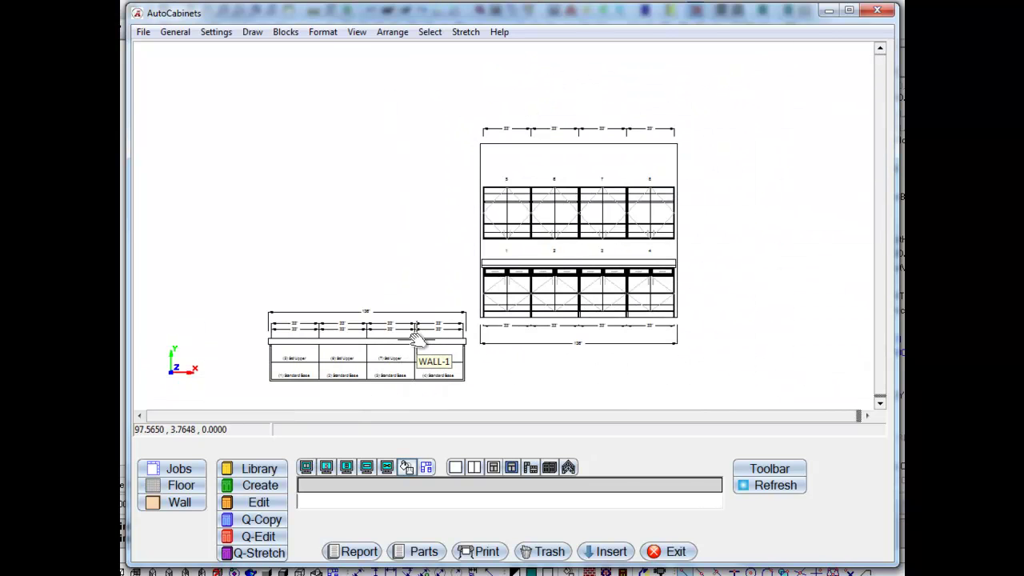
scroll(583, 245, "up", 3)
scroll(549, 267, "down", 2)
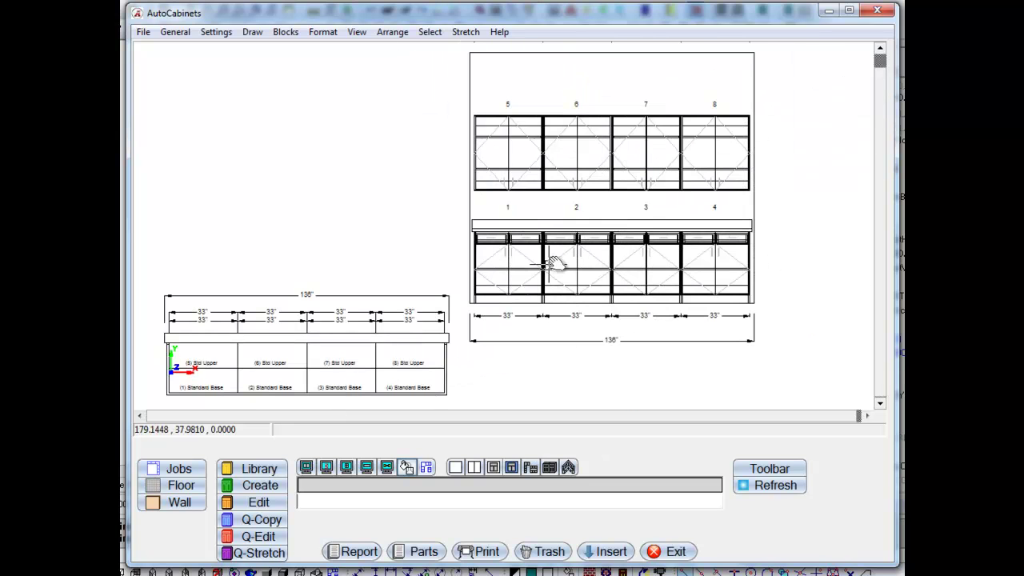
left_click_drag(398, 321, 418, 294)
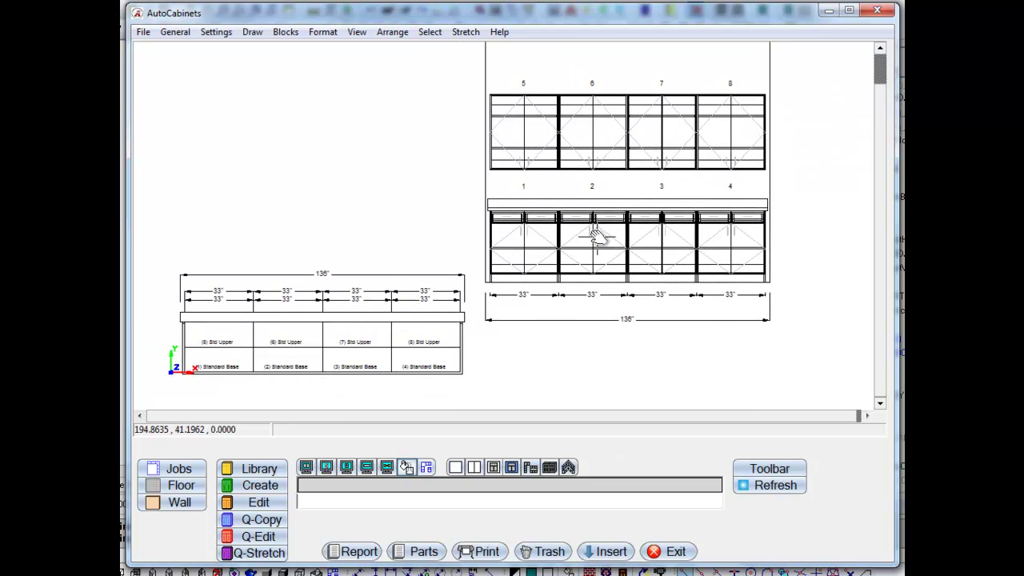
Insert section marker A1 across upper cabinet 7
left_click(757, 468)
left_click_drag(353, 24, 547, 24)
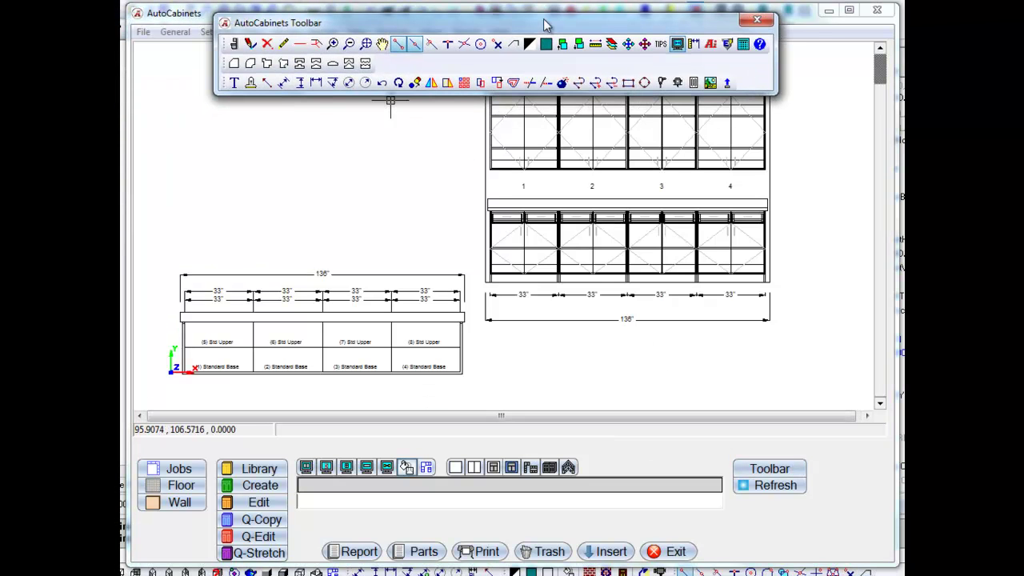
left_click(234, 45)
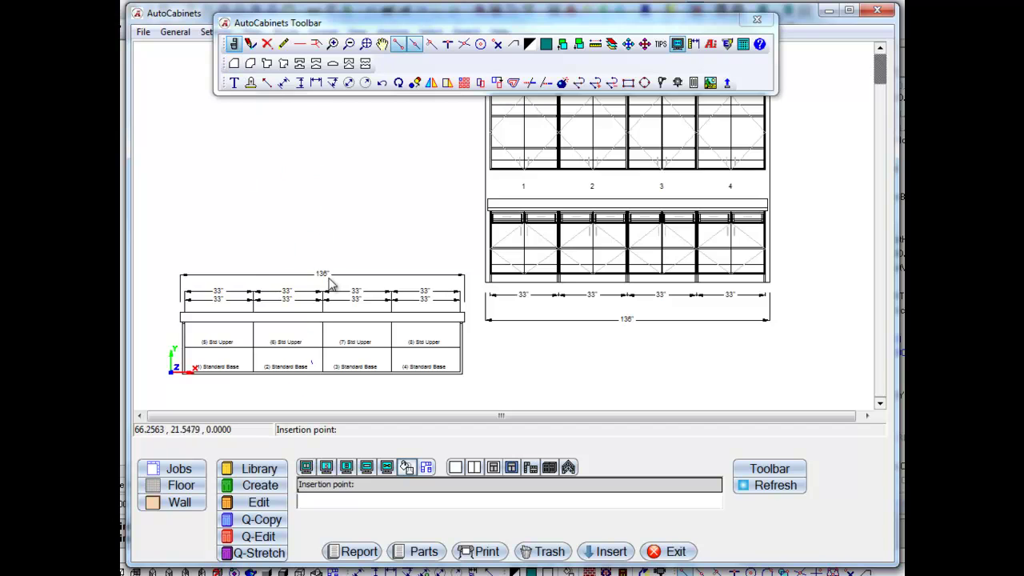
left_click(356, 348)
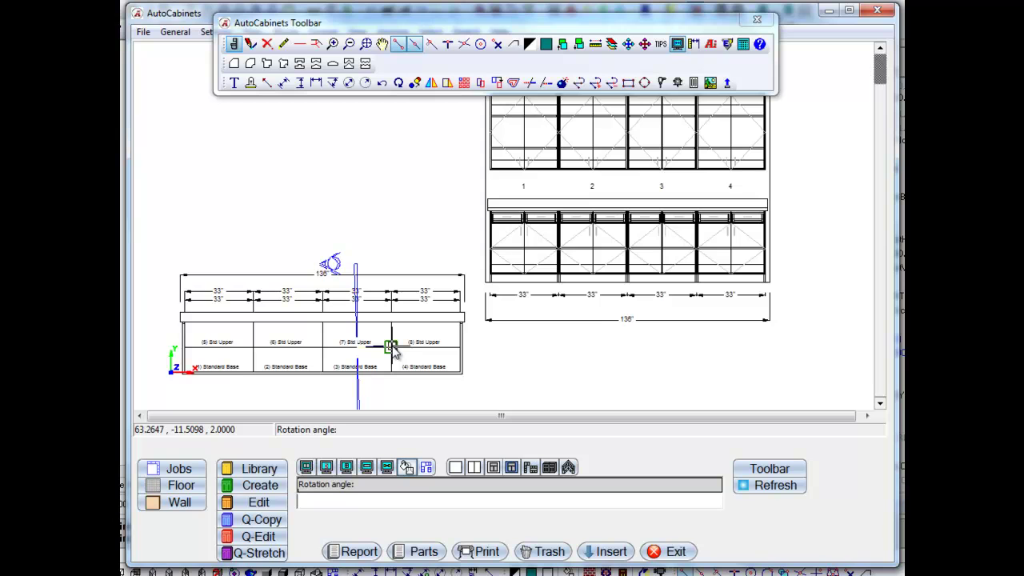
left_click(392, 352)
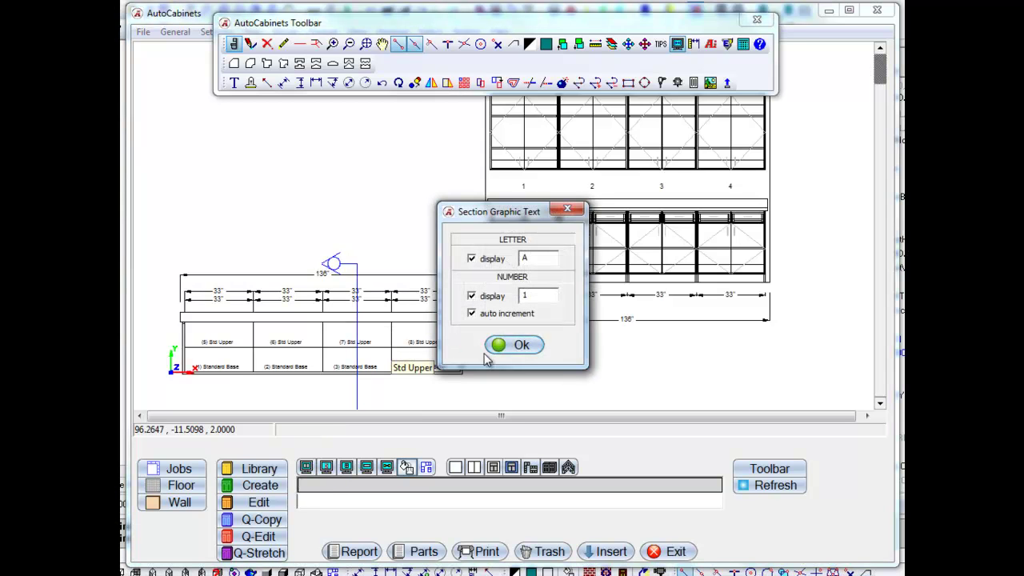
left_click(520, 345)
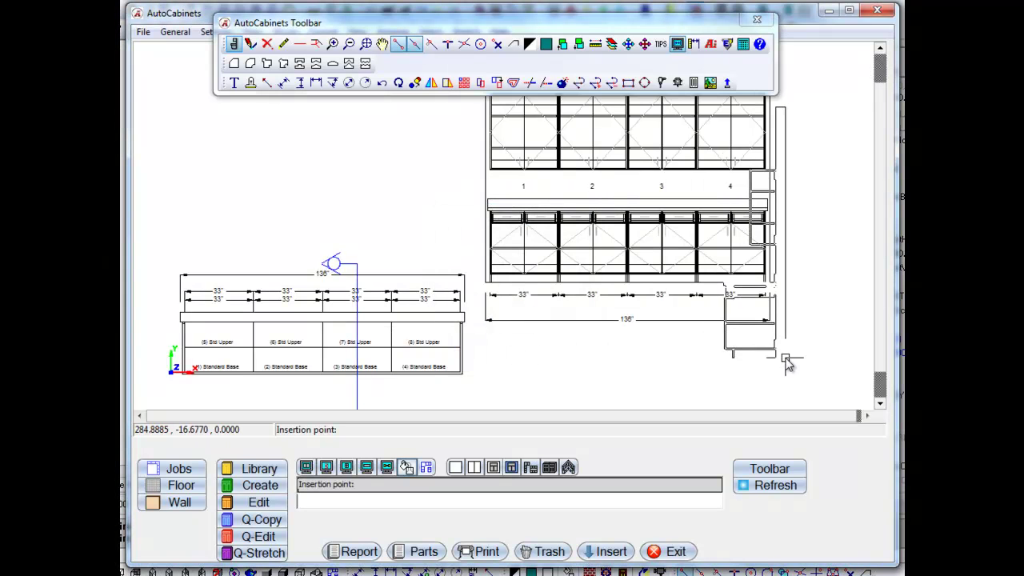
Place the resulting cabinet cross-section to the right of the elevation
middle_click_drag(788, 297, 560, 320)
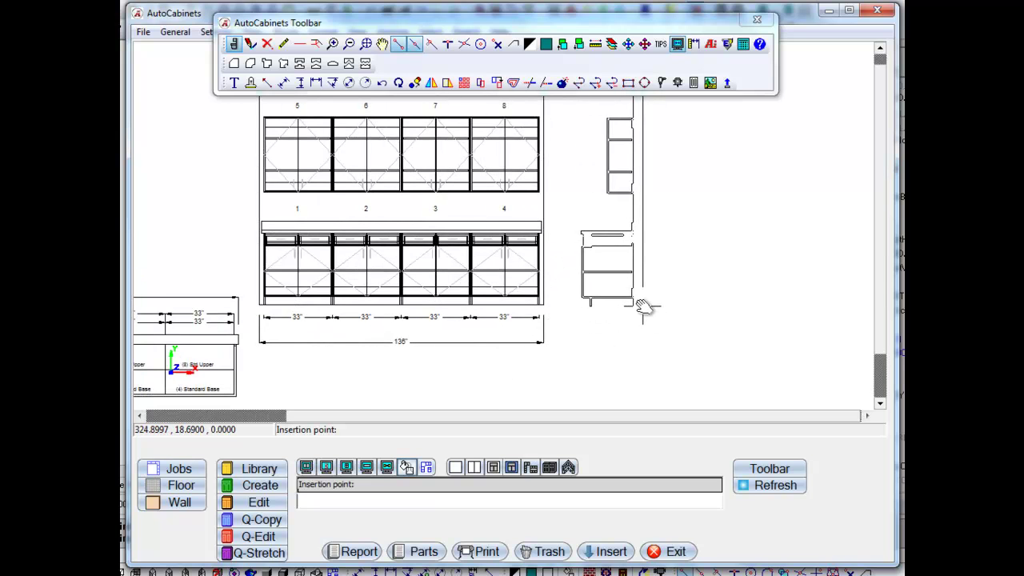
left_click(621, 274)
scroll(622, 272, "up", 3)
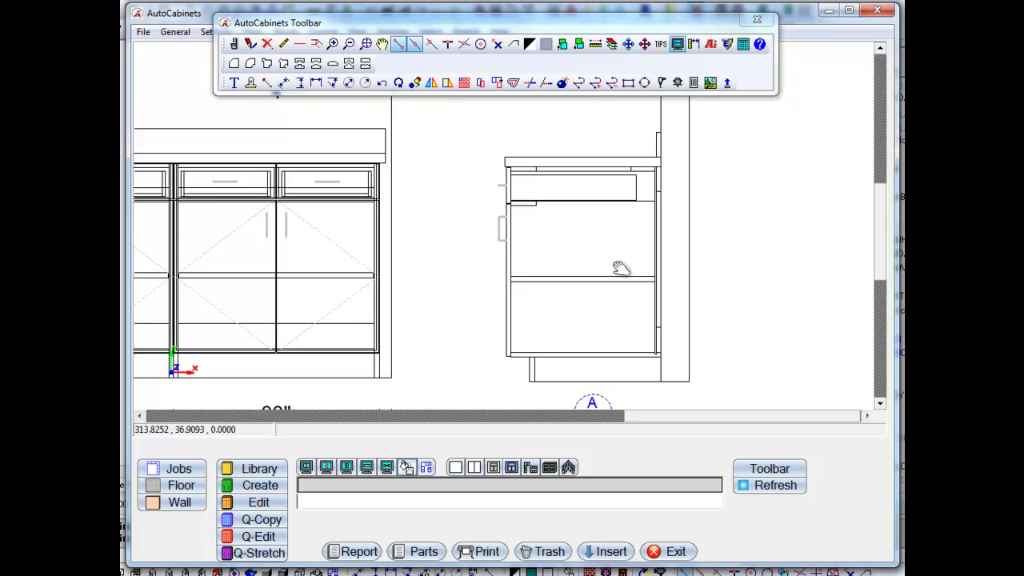
scroll(622, 270, "down", 2)
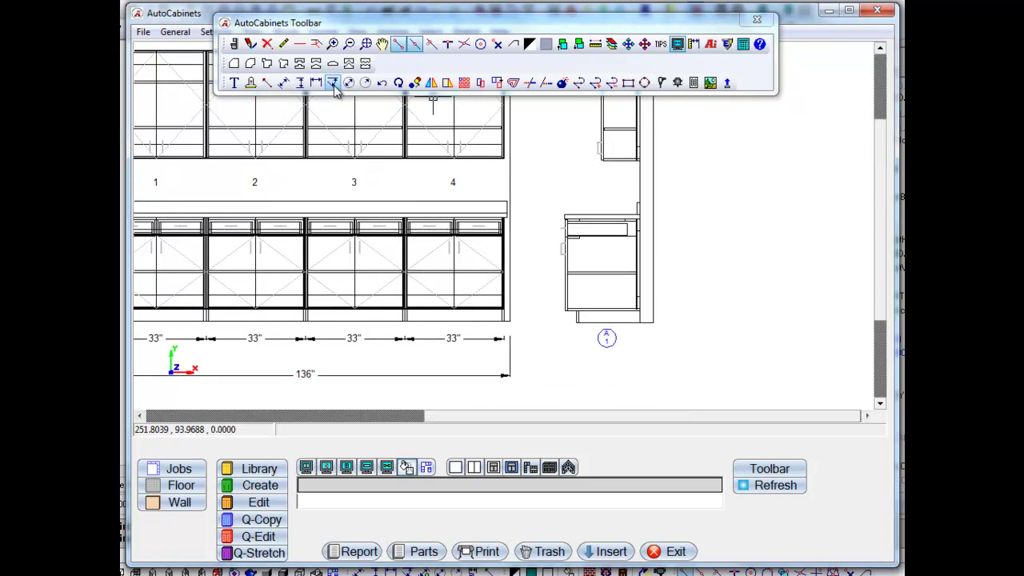
Add a 36-inch vertical dimension from the floor line to the countertop top
left_click(300, 84)
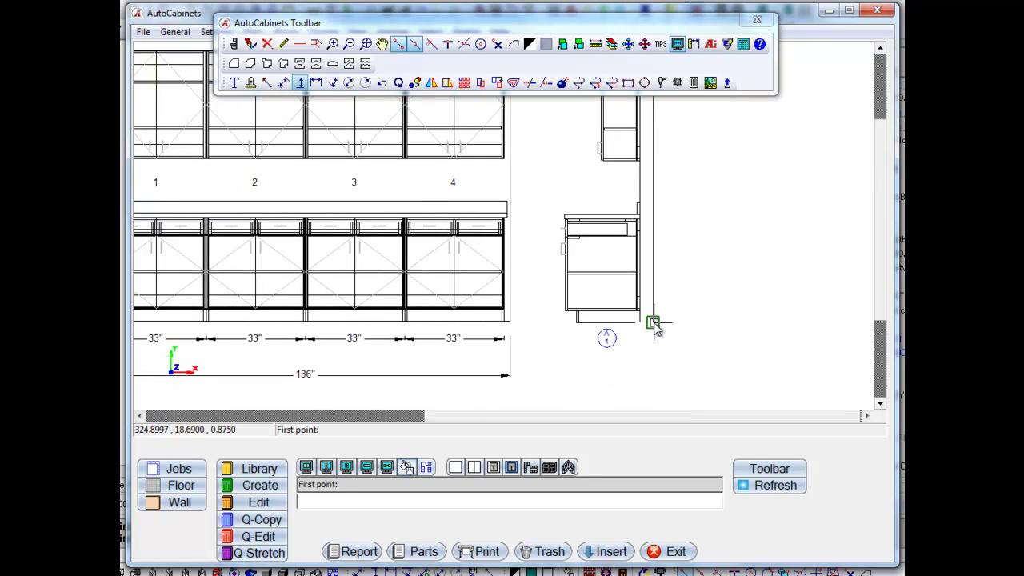
left_click(654, 322)
scroll(677, 204, "up", 2)
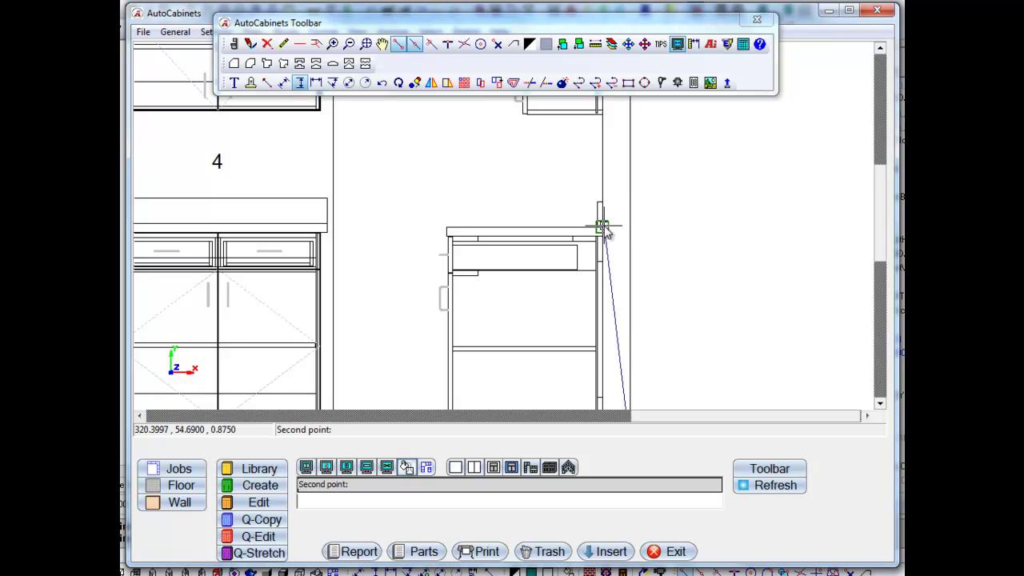
left_click(602, 228)
left_click(740, 228)
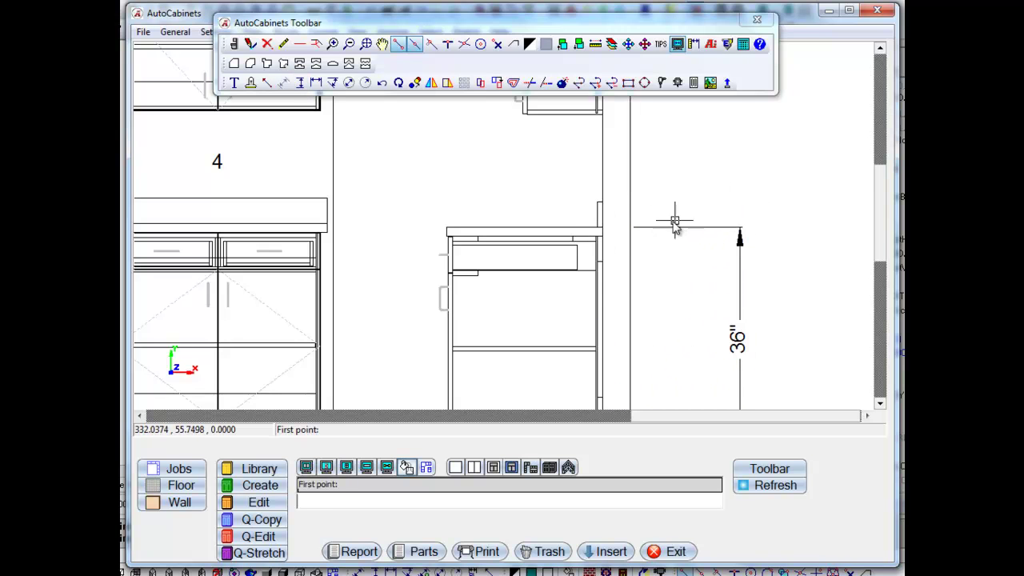
Add an 18-inch dimension from the countertop up to the upper cabinet's bottom
left_click(603, 223)
scroll(680, 224, "down", 4)
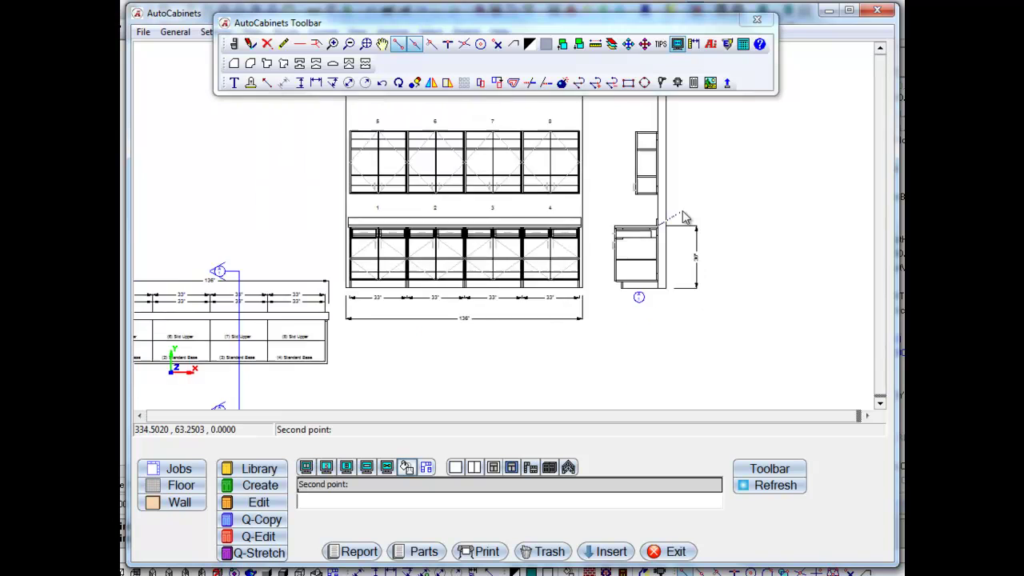
scroll(693, 160, "up", 3)
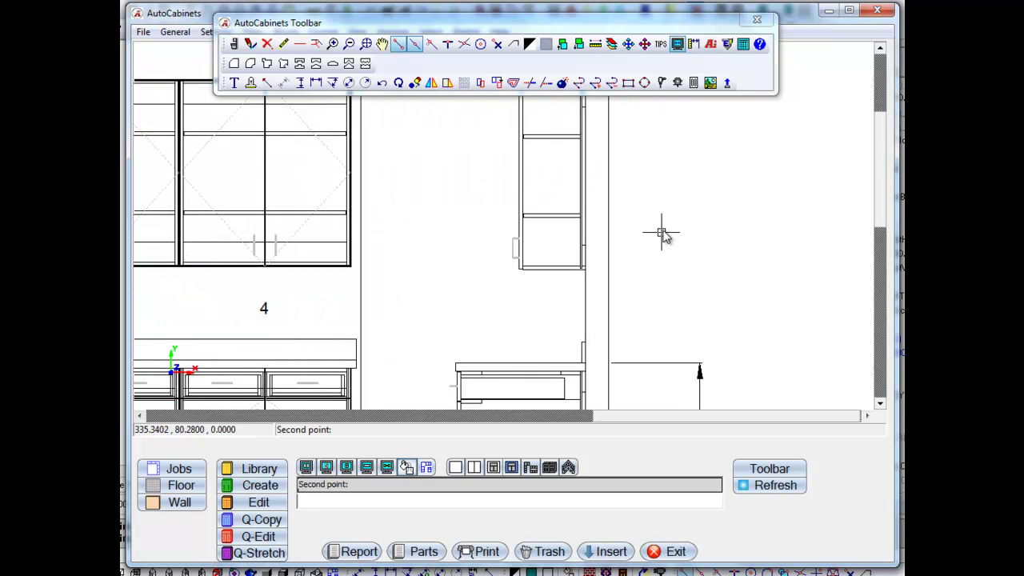
left_click(585, 269)
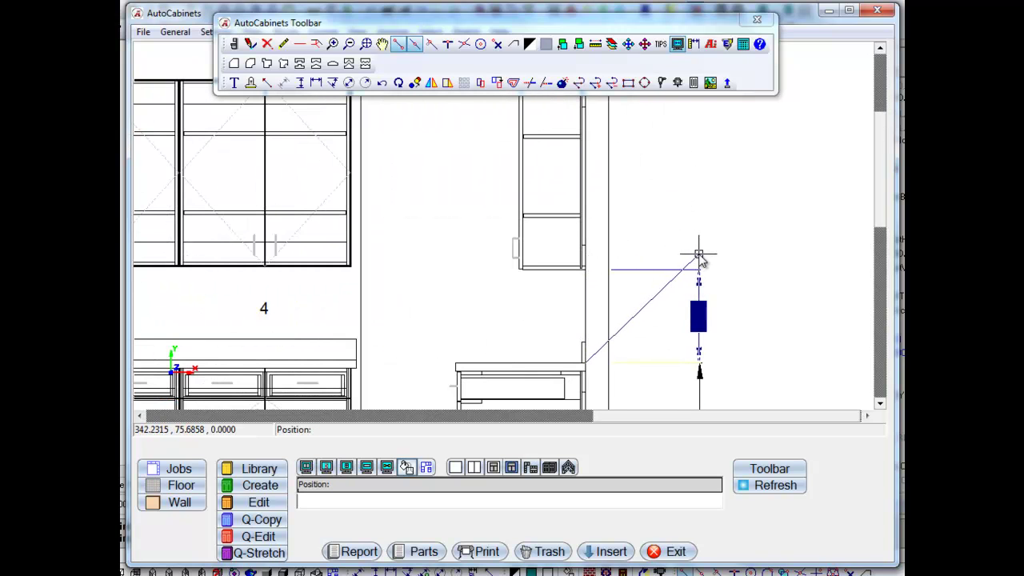
left_click(699, 256)
scroll(700, 256, "down", 1)
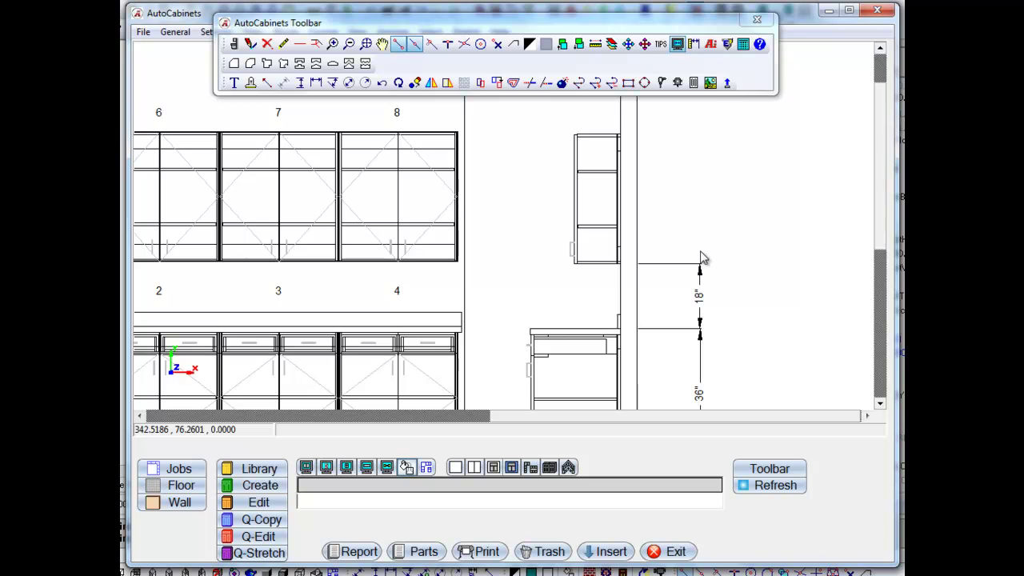
Close the floating tools and select Base and Wall Cabinets under Cabinet Section Details in Insert Block
left_click(755, 22)
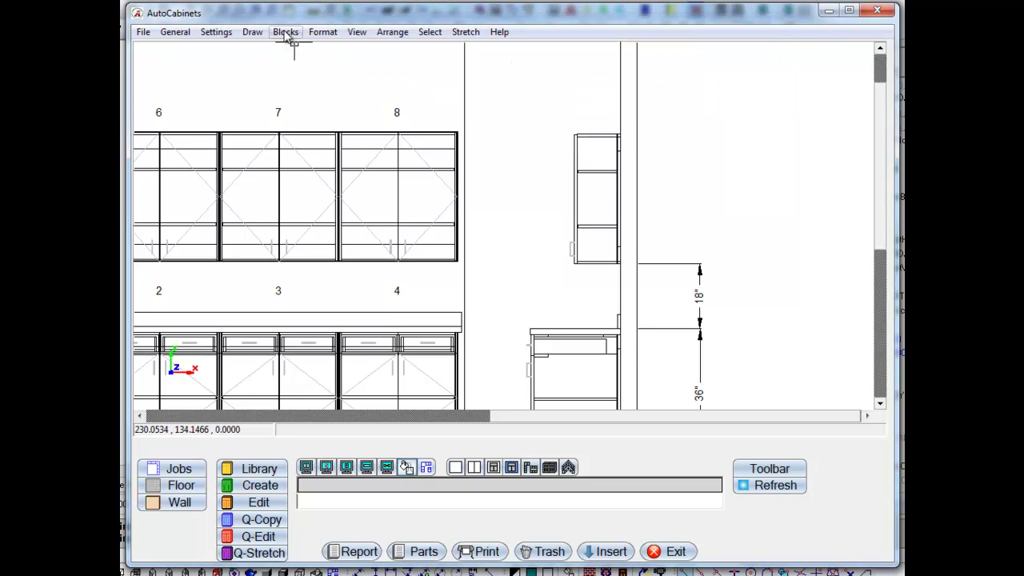
left_click(285, 34)
left_click(305, 50)
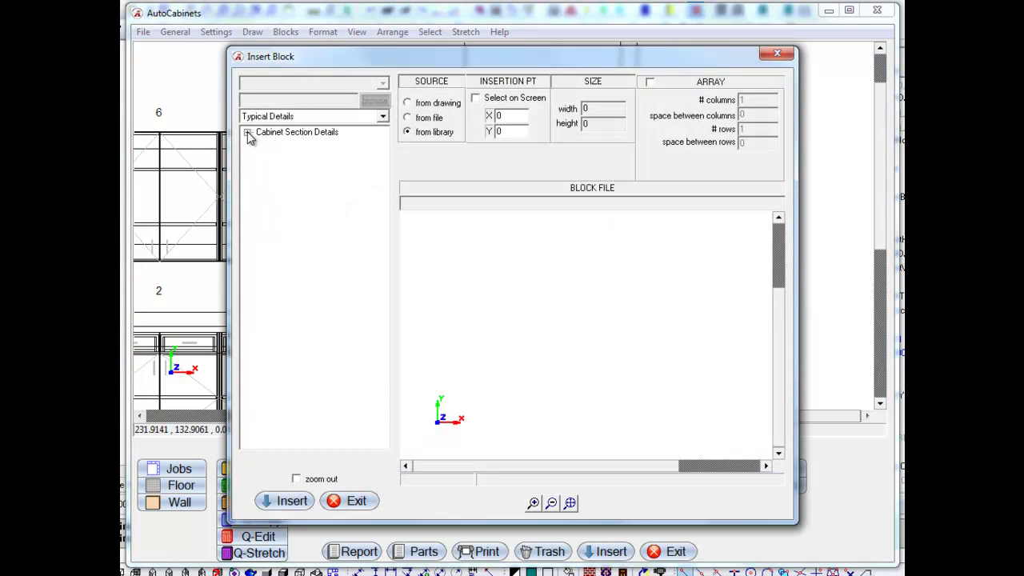
left_click(248, 133)
left_click(288, 144)
left_click(288, 156)
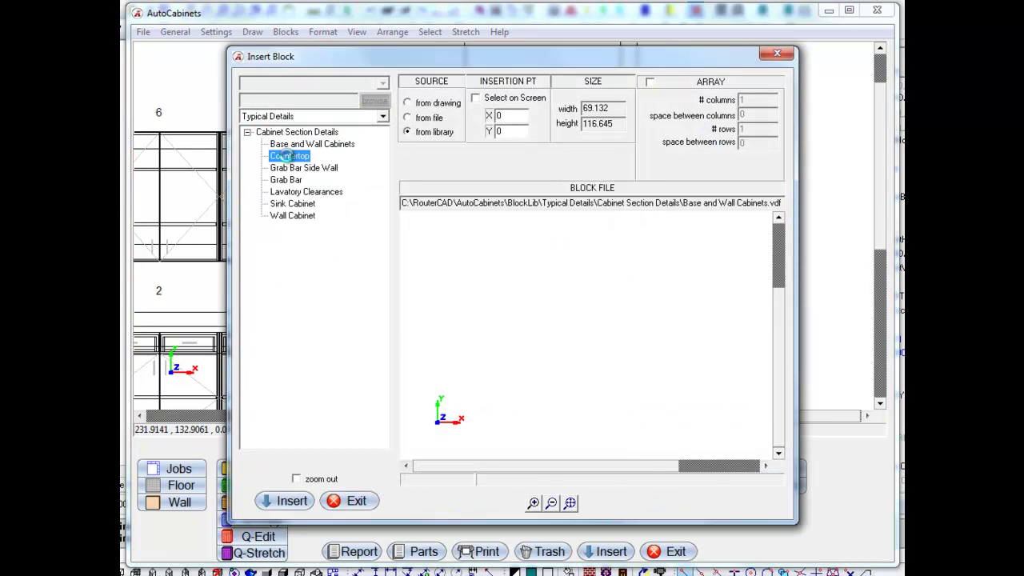
left_click(288, 180)
left_click(302, 145)
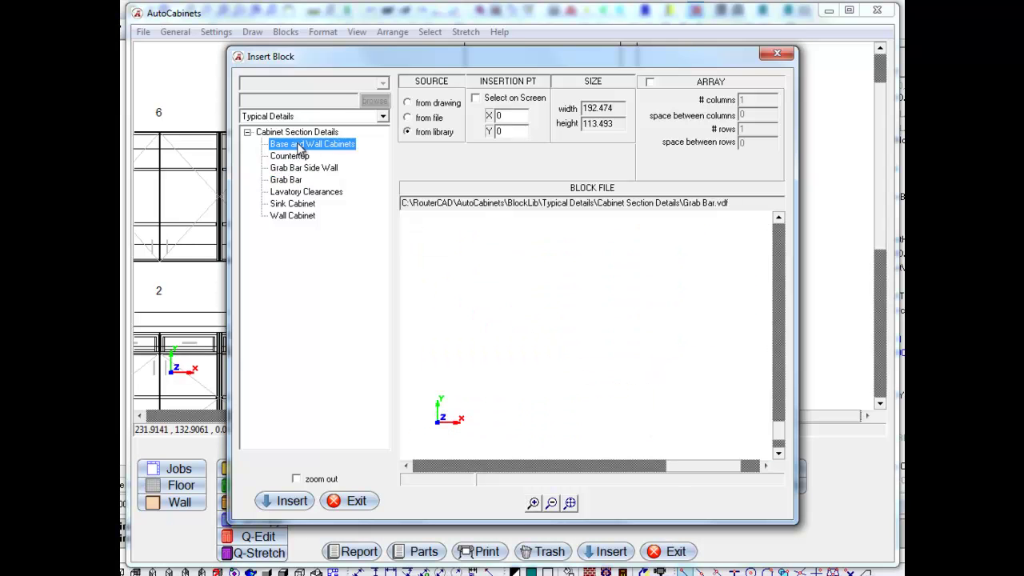
Drop the Base & Wall Cabinet Details block right of the A1 section and inspect it
left_click(291, 501)
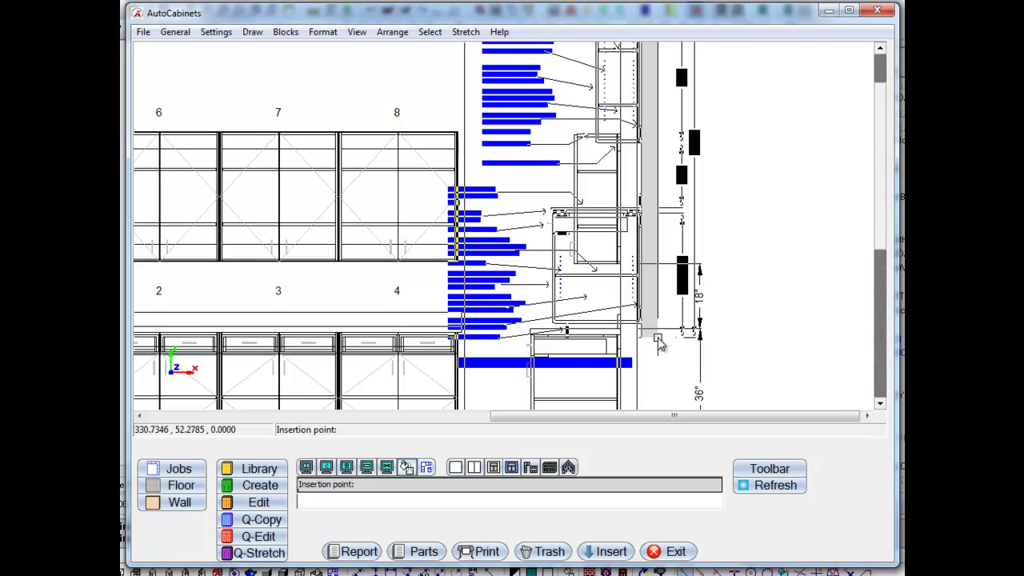
scroll(658, 342, "down", 5)
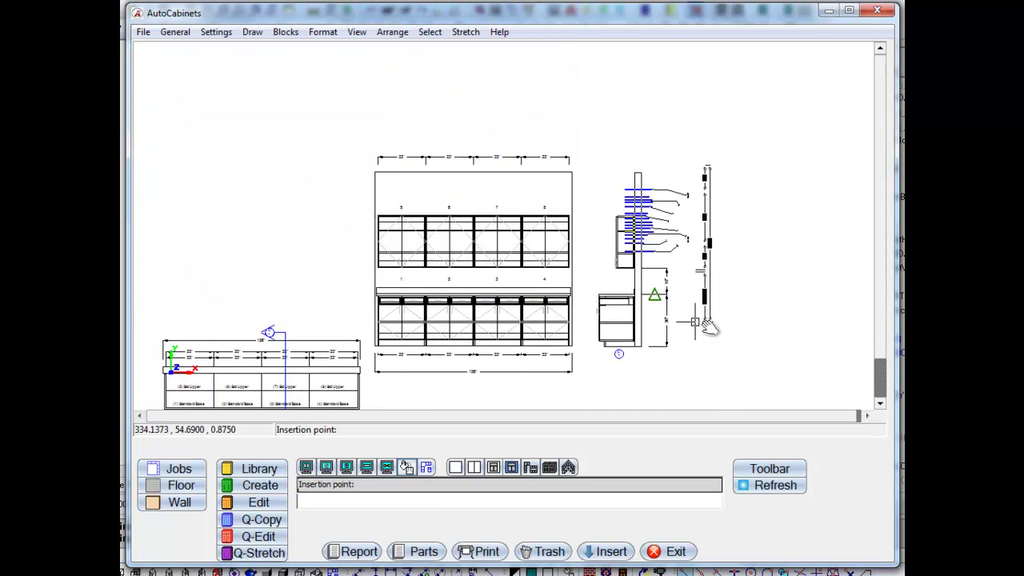
left_click(748, 332)
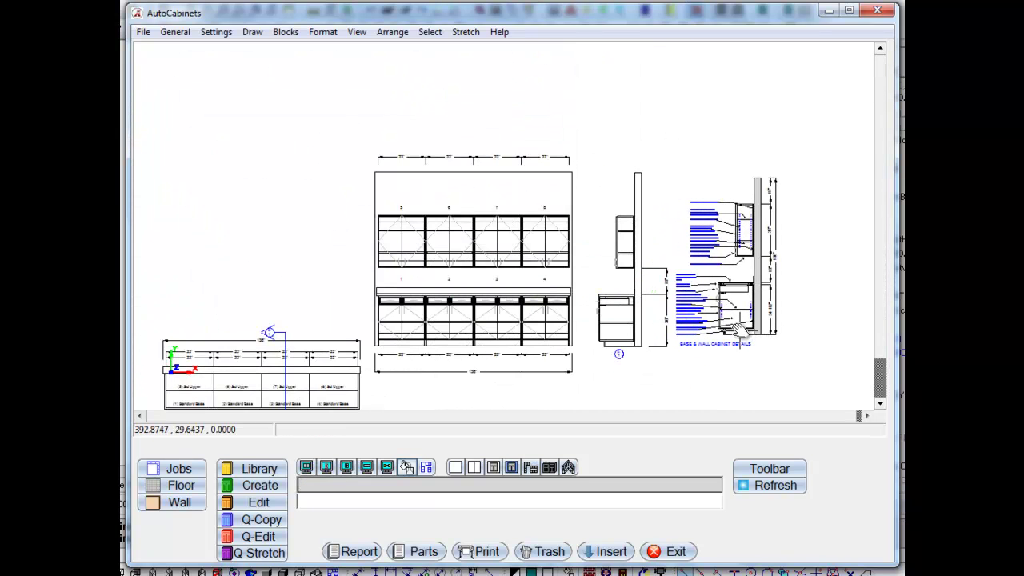
scroll(738, 325, "up", 5)
mouse_move(738, 325)
middle_mouse_down()
mouse_move(716, 308)
mouse_move(544, 350)
middle_mouse_up()
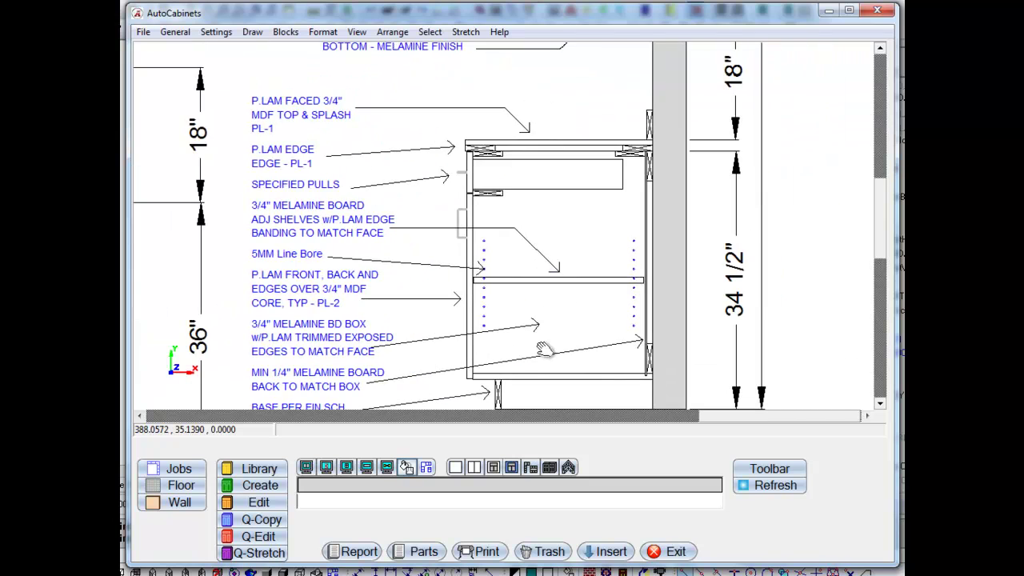
scroll(546, 342, "down", 3)
scroll(469, 293, "up", 5)
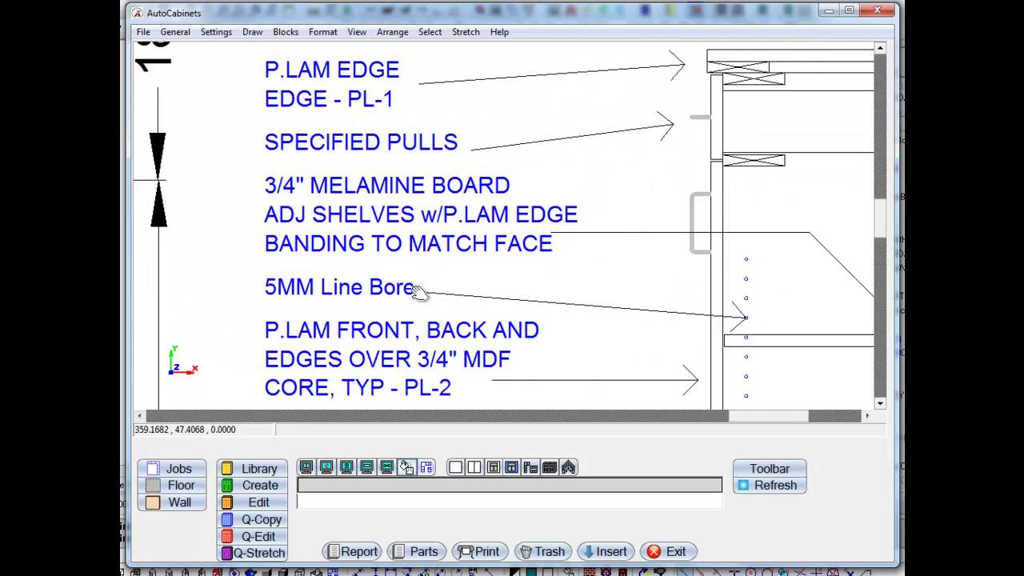
scroll(418, 292, "down", 1)
scroll(417, 292, "down", 2)
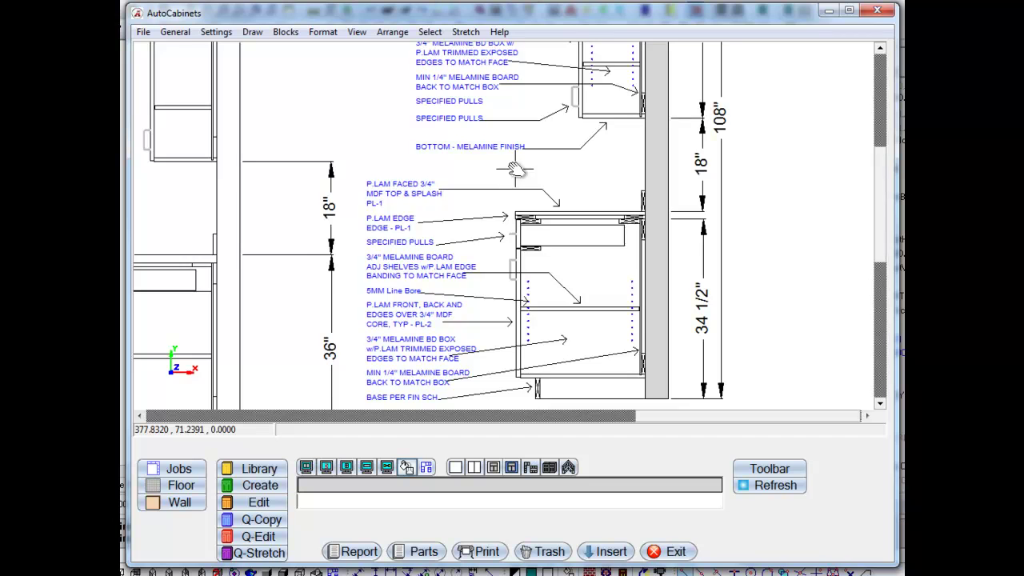
scroll(514, 170, "down", 4)
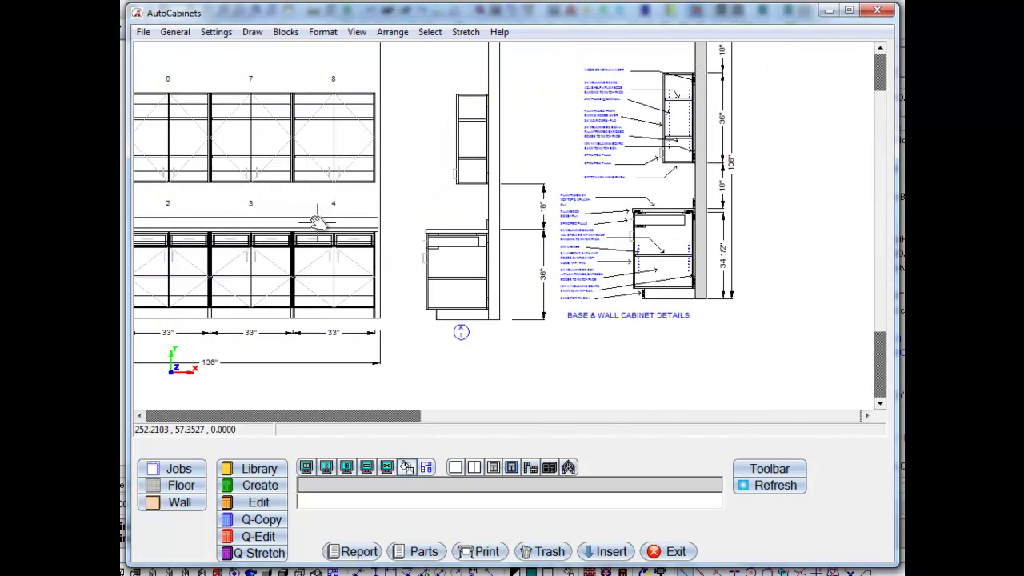
mouse_move(318, 223)
left_mouse_down()
mouse_move(456, 235)
mouse_move(476, 255)
left_mouse_up()
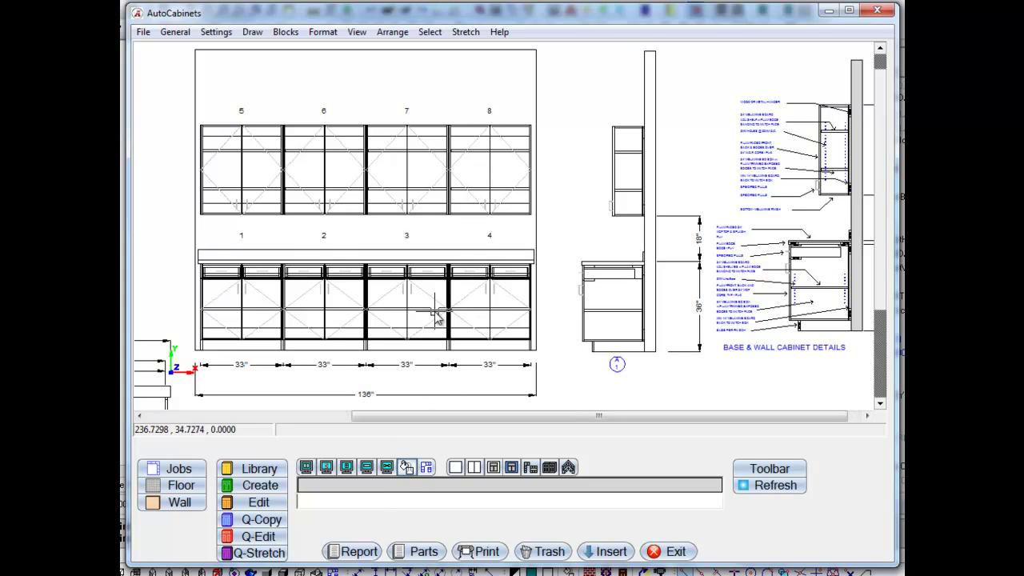
Export the cabinet parts as nested DXF files saved under the name Demo
left_click(424, 552)
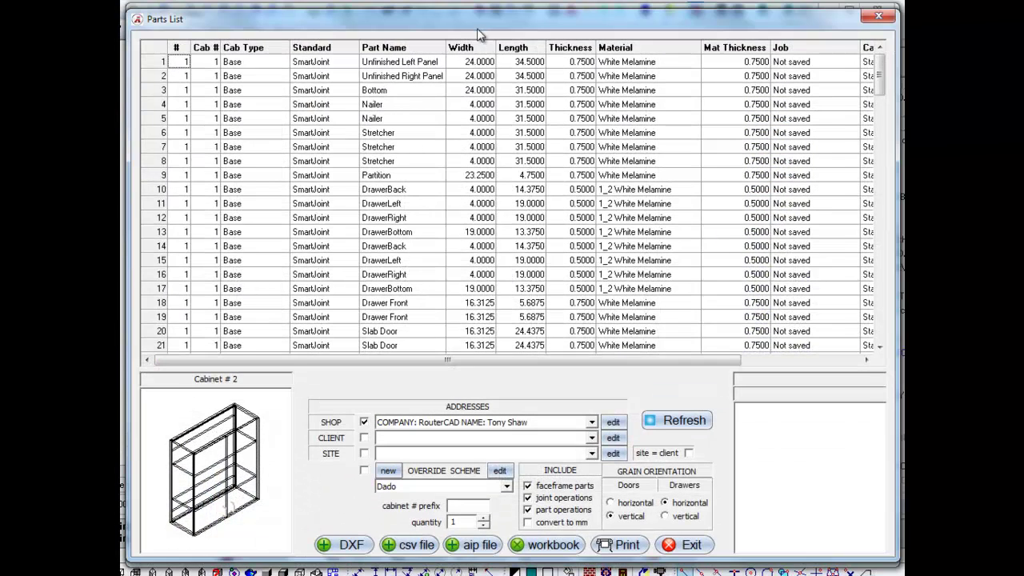
left_click_drag(483, 16, 486, 11)
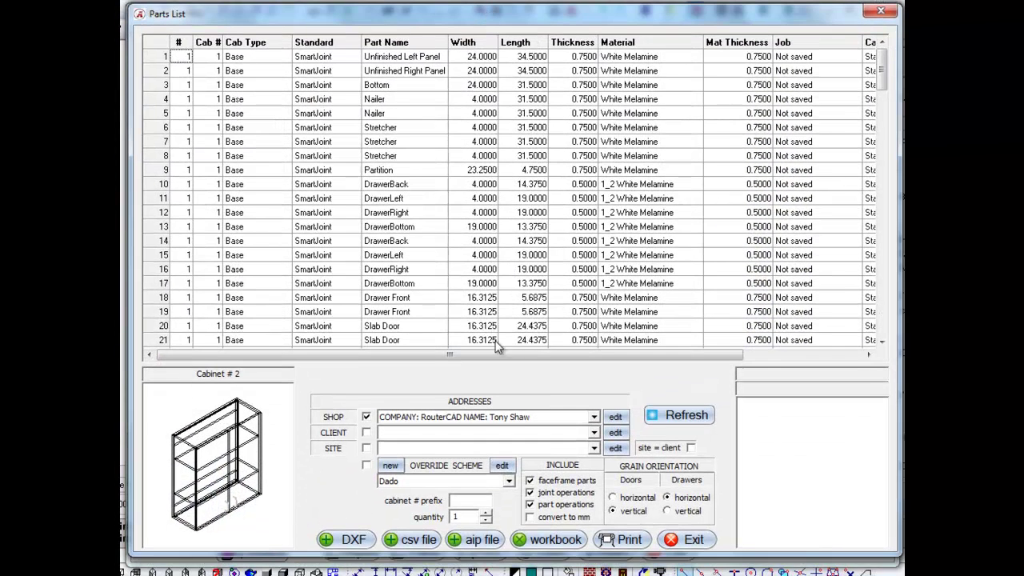
left_click(352, 540)
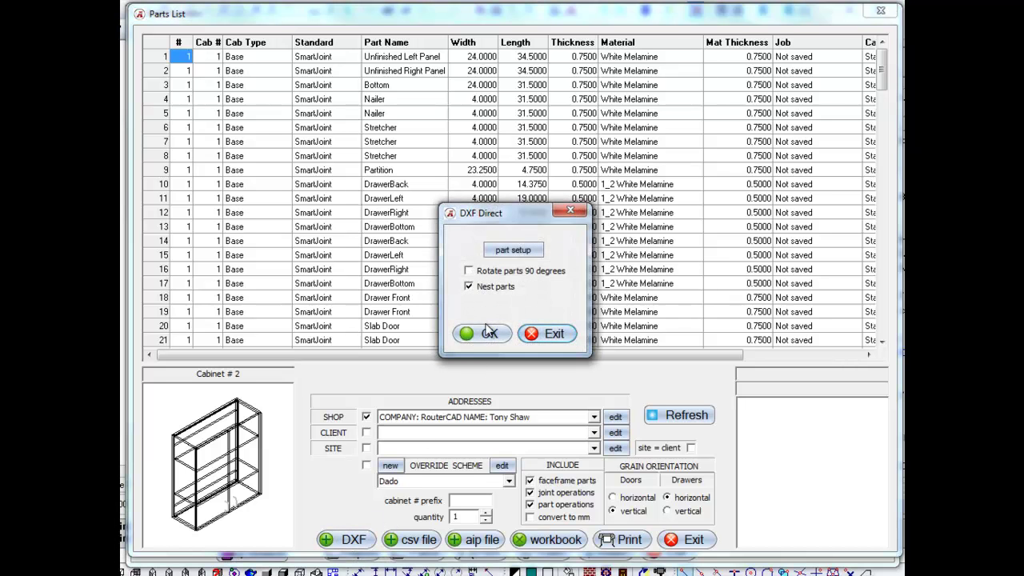
left_click(488, 335)
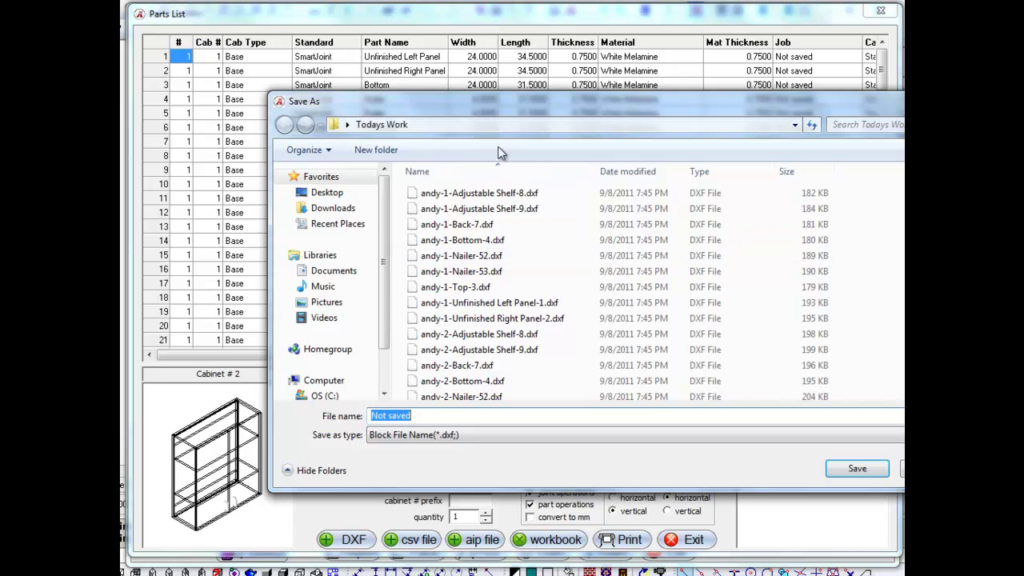
left_click_drag(518, 111, 379, 86)
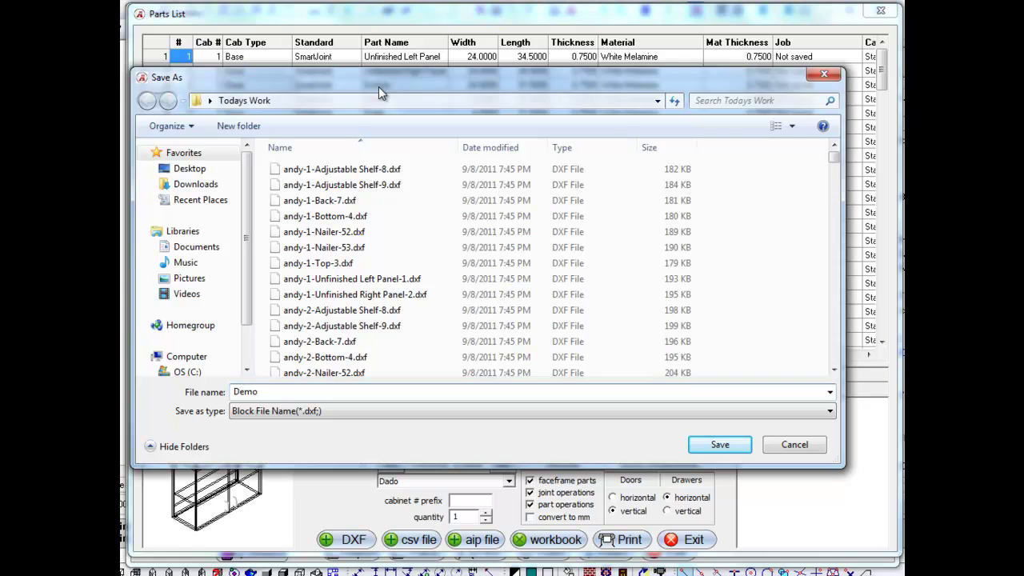
left_click(719, 444)
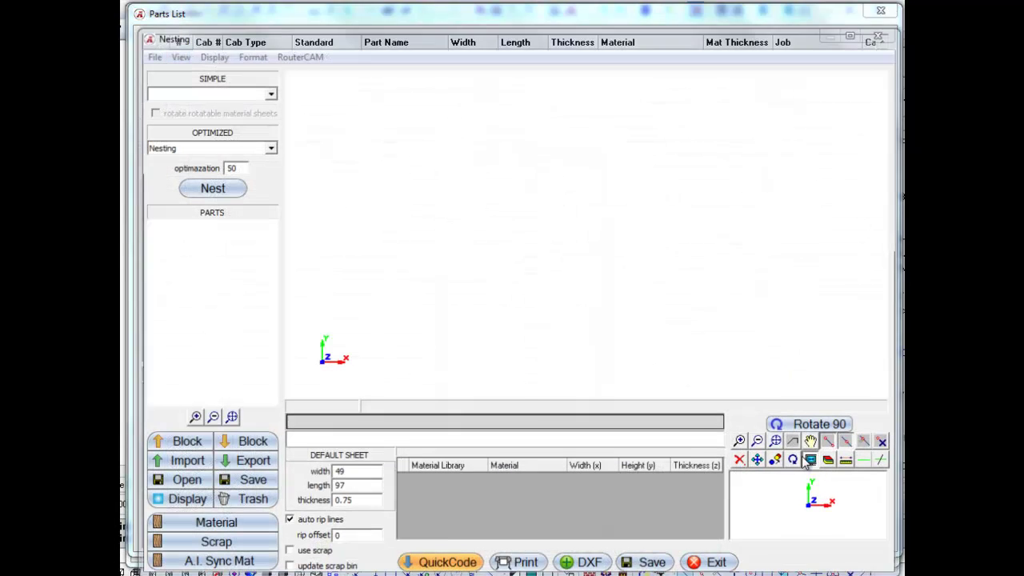
Load the exported cabinet parts and nest them onto nine 97 x 49 Melamine sheets
left_click(494, 435)
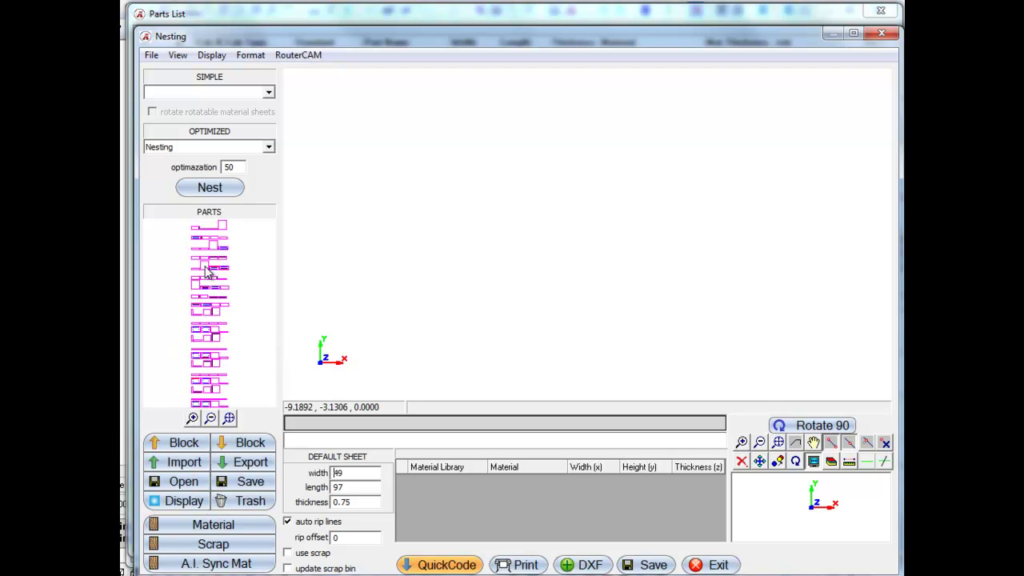
left_click(210, 187)
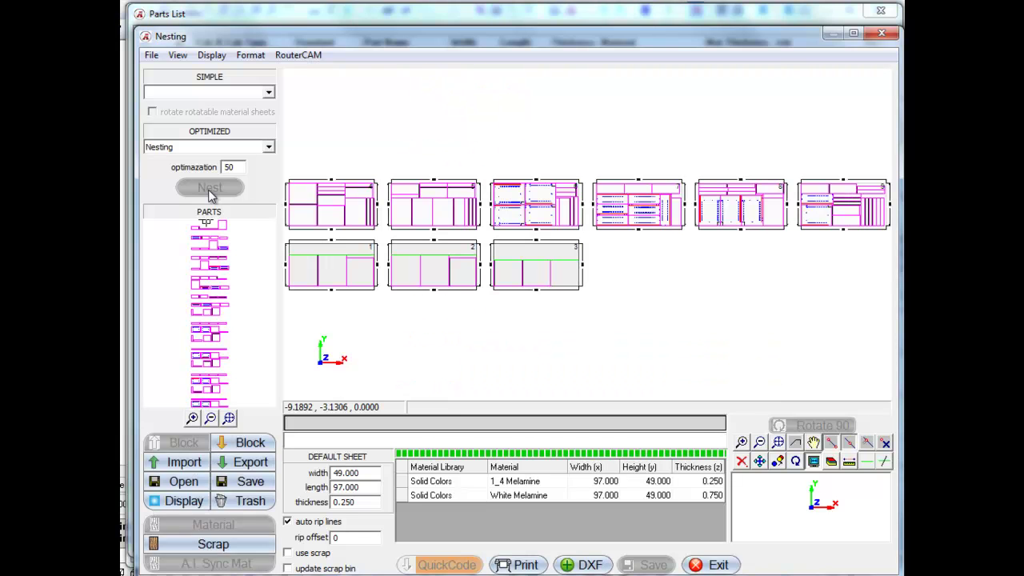
scroll(403, 298, "up", 5)
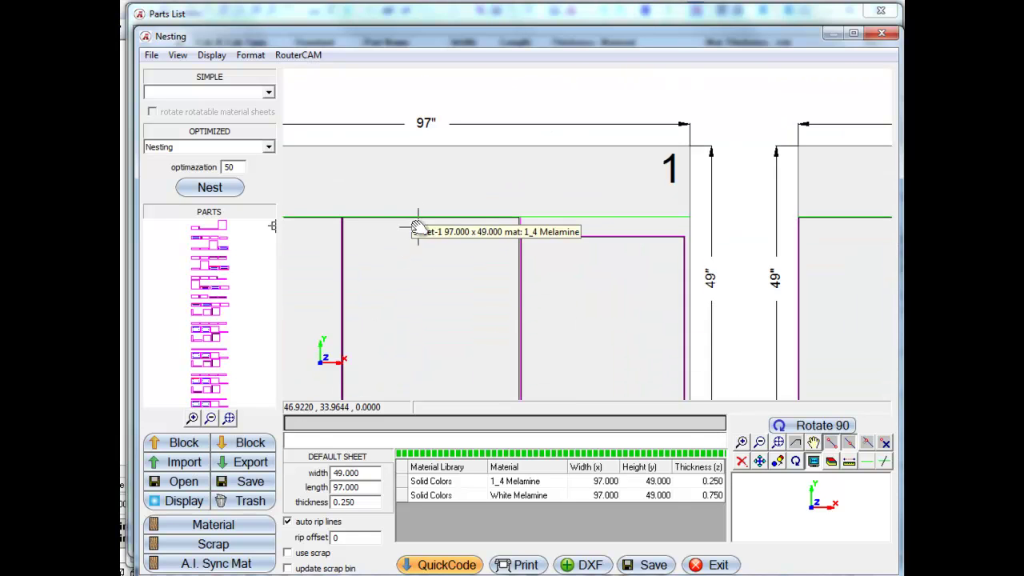
scroll(450, 288, "down", 5)
scroll(451, 288, "down", 2)
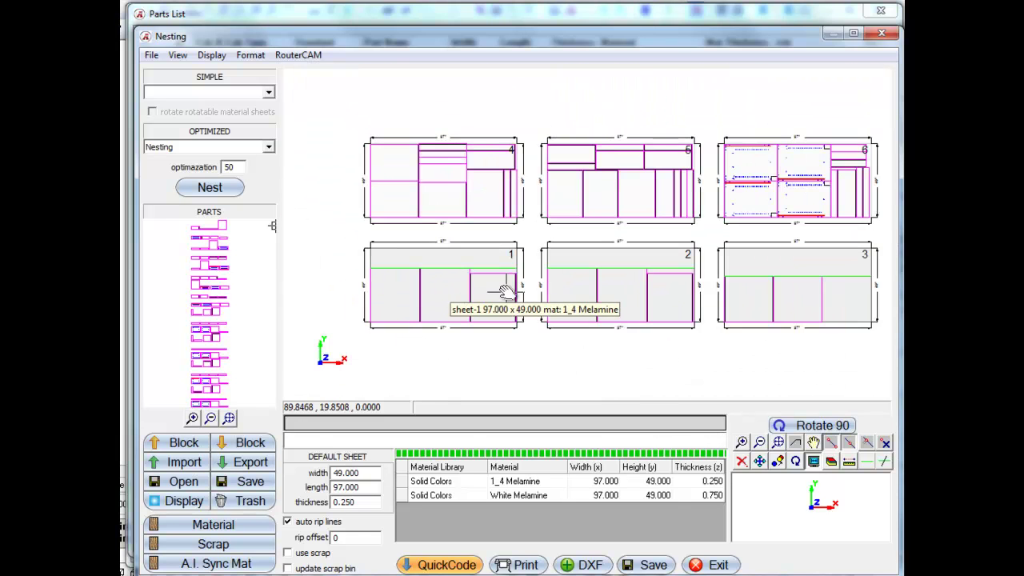
scroll(646, 190, "up", 3)
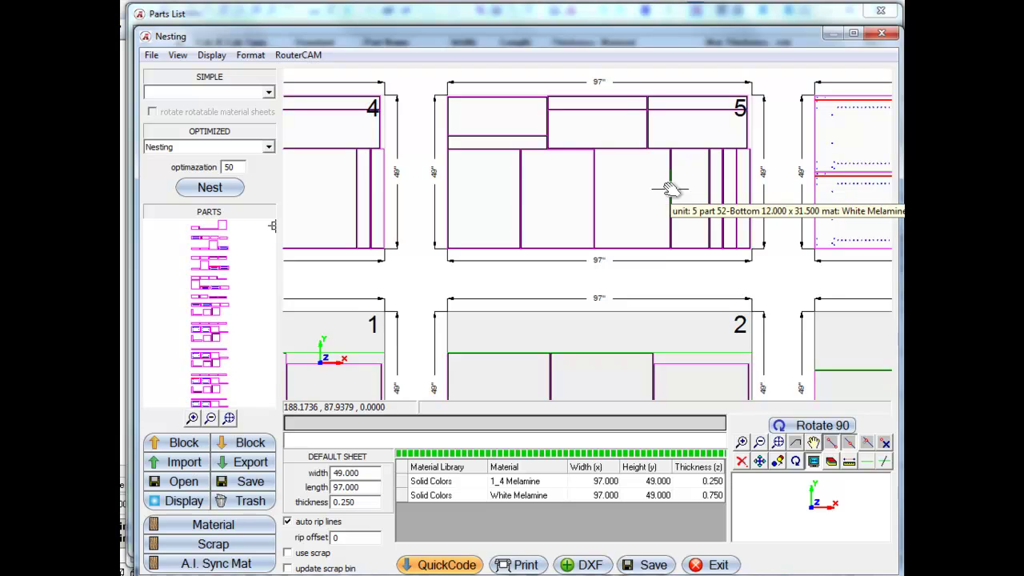
left_click_drag(667, 189, 360, 196)
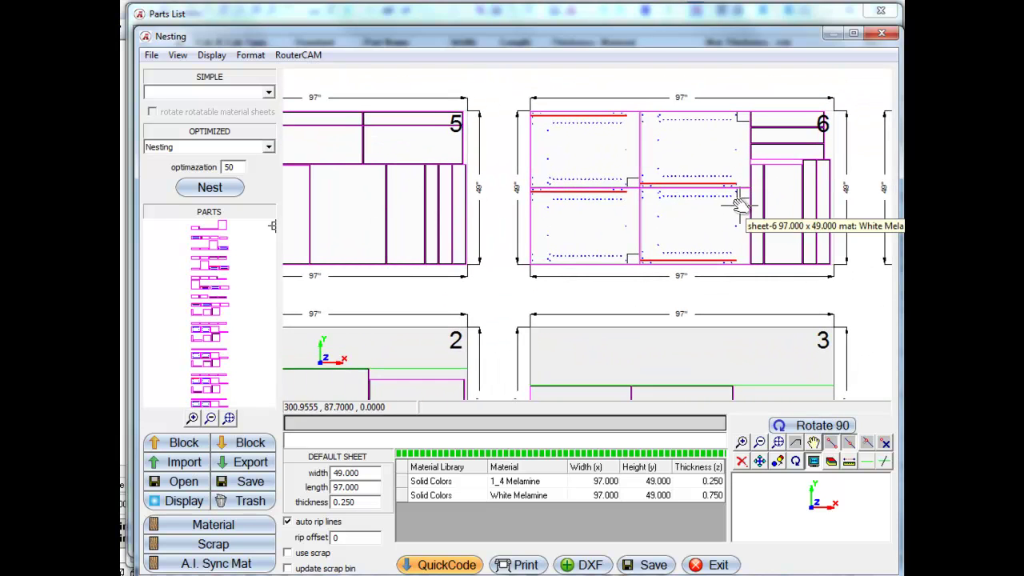
scroll(613, 220, "up", 4)
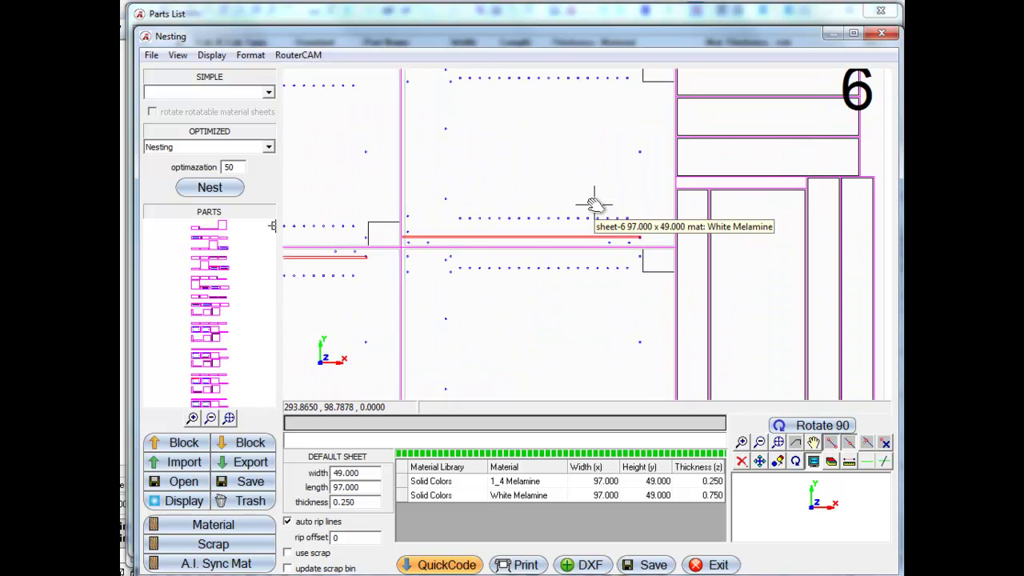
scroll(594, 202, "down", 4)
scroll(564, 216, "up", 2)
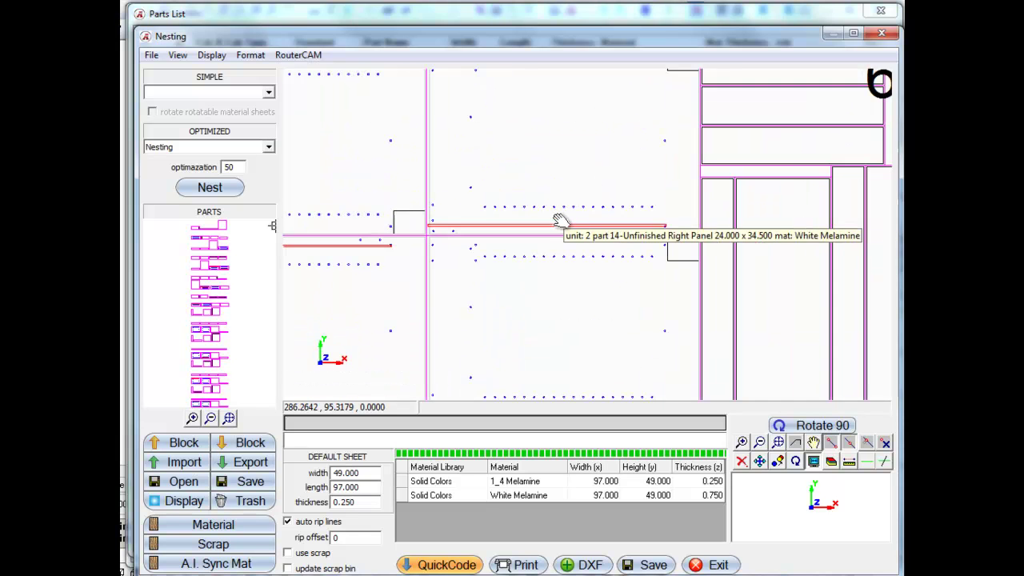
scroll(558, 220, "down", 1)
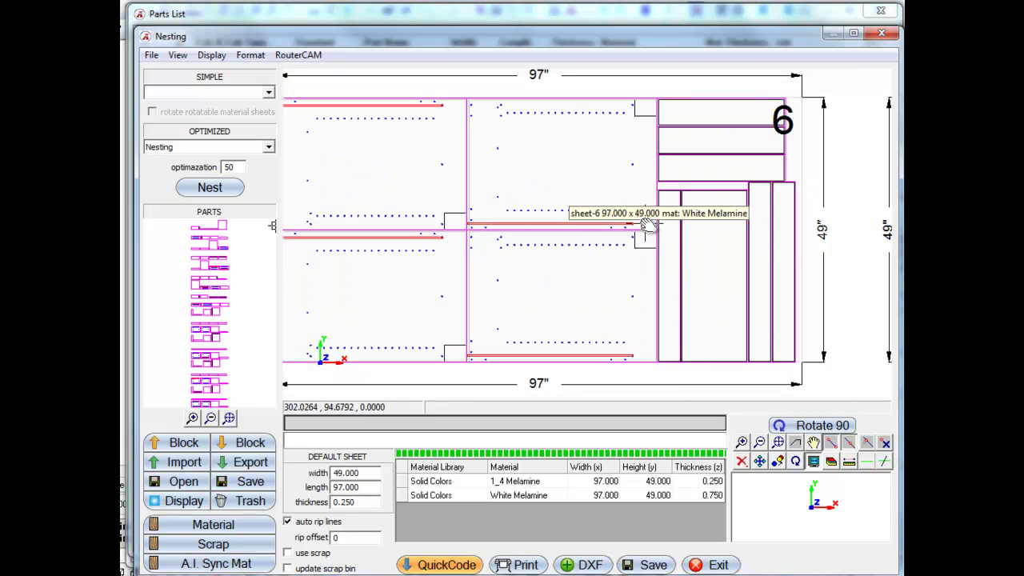
left_click_drag(648, 226, 509, 249)
scroll(512, 178, "up", 2)
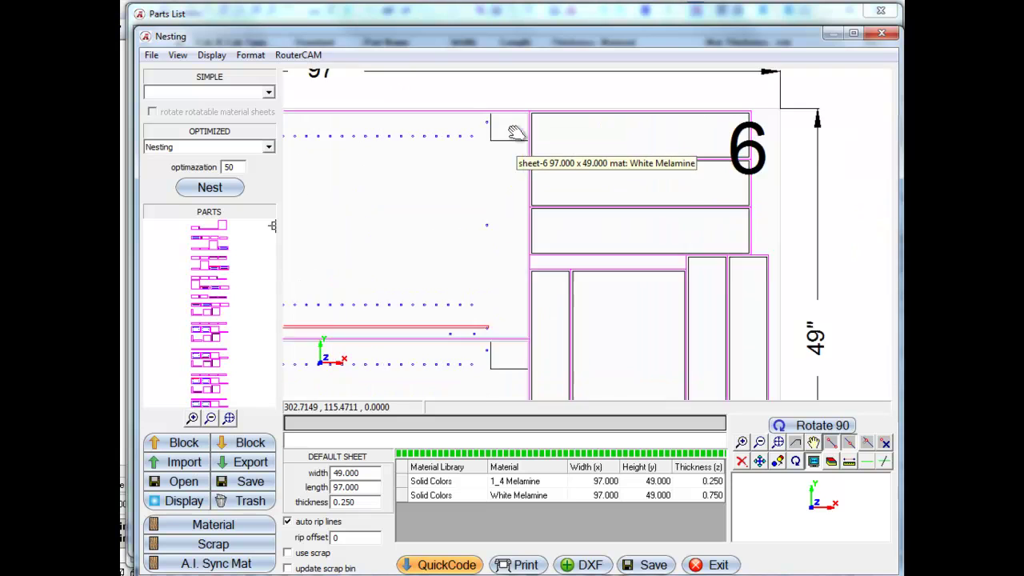
scroll(516, 135, "down", 3)
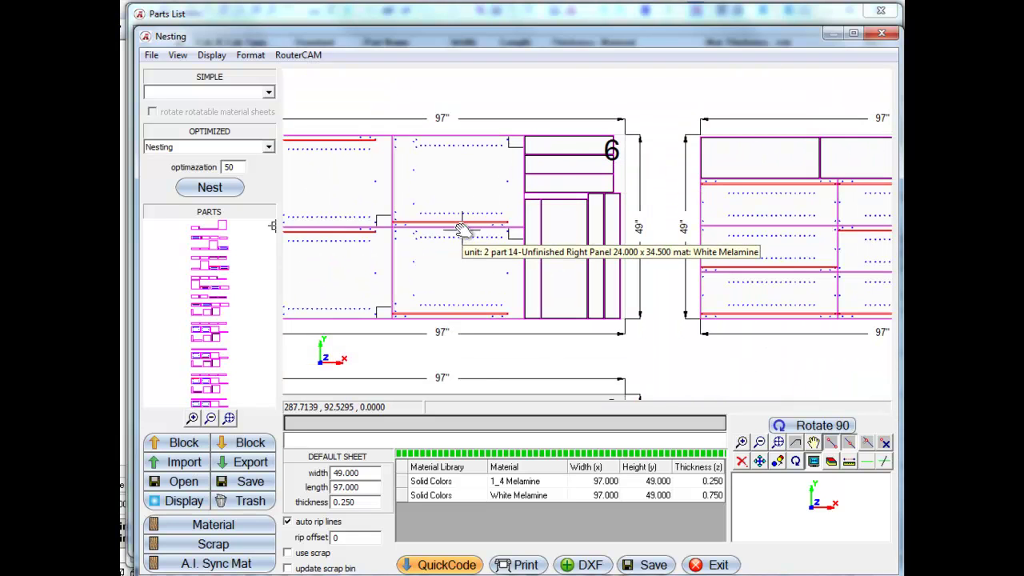
left_click_drag(464, 230, 521, 228)
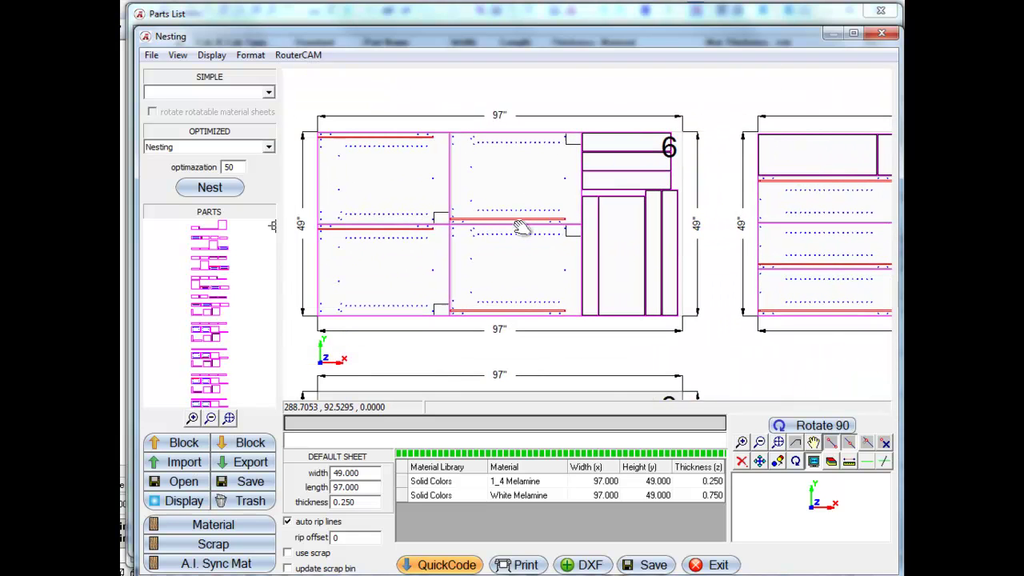
Generate RouterCAD Solo G-code for sheets 1 thru 9 with QuickCode and display the listing
left_click(436, 565)
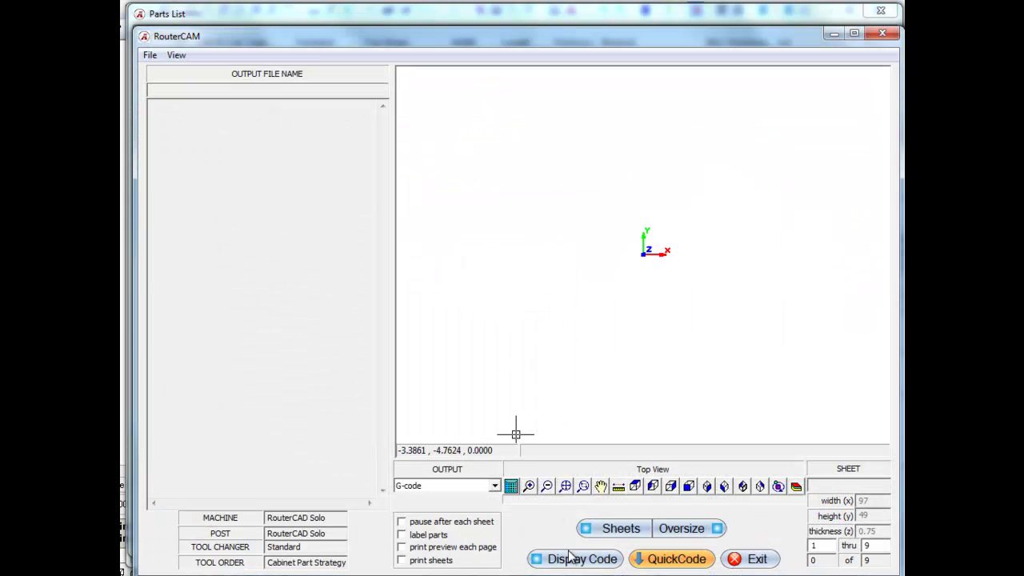
left_click(570, 558)
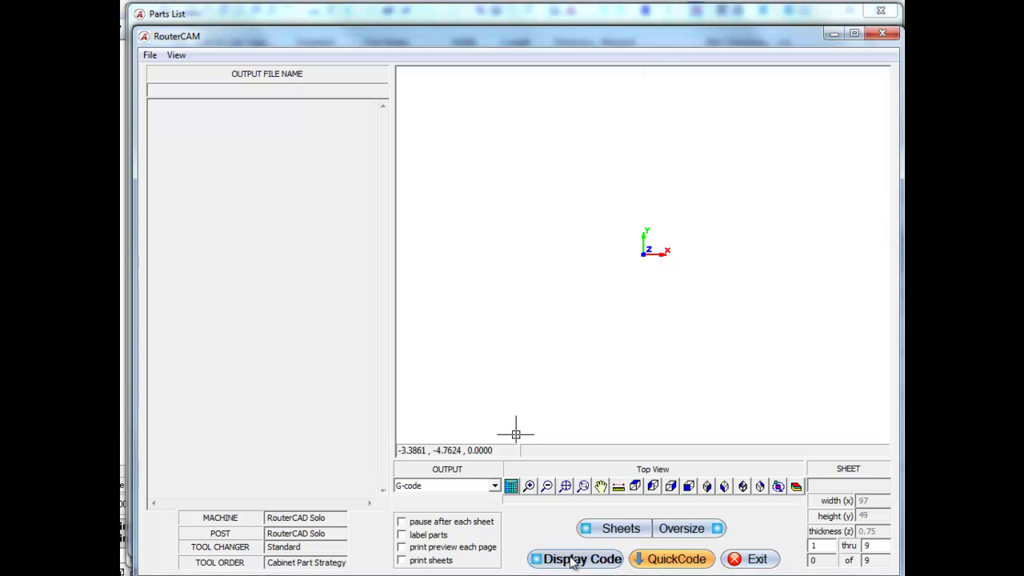